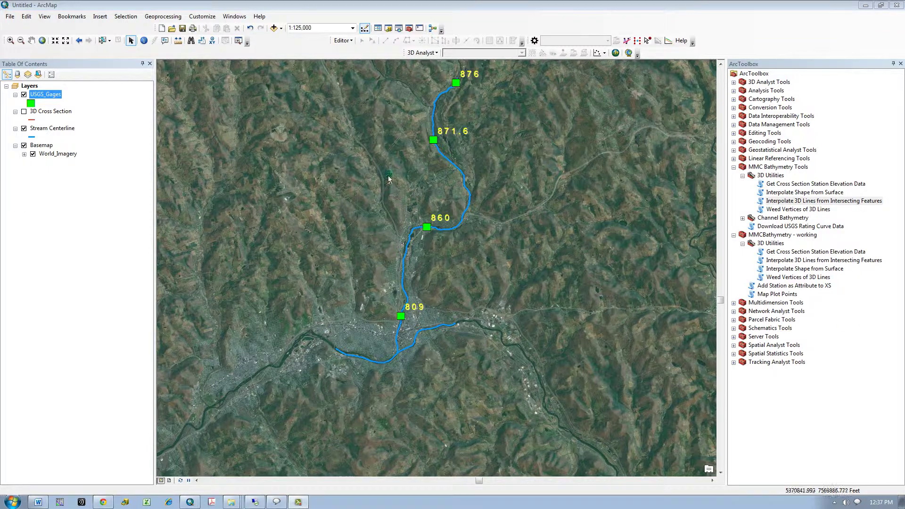
Step: Browse the MMC Bathymetry Tools 3D Utilities toolset to the 3D line interpolation tool's description
{"action": "left_click", "coordinate": [765, 167]}
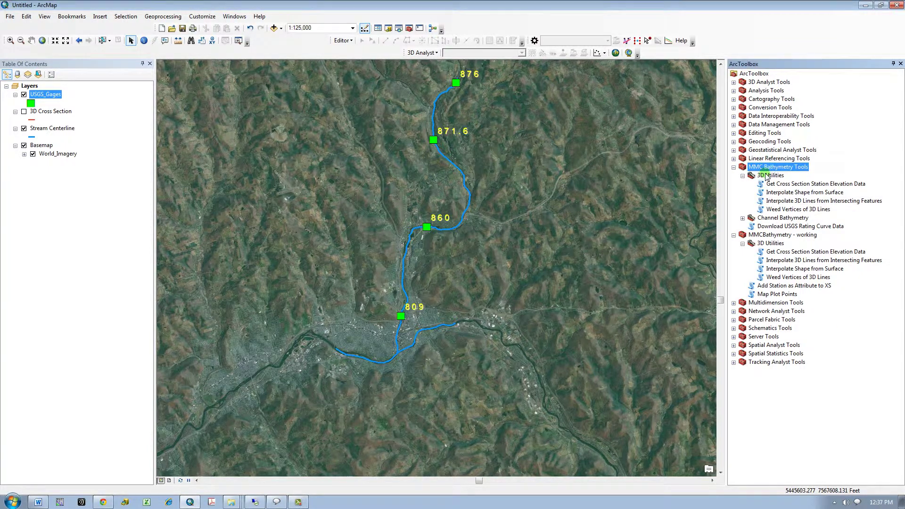
{"action": "left_click", "coordinate": [770, 175]}
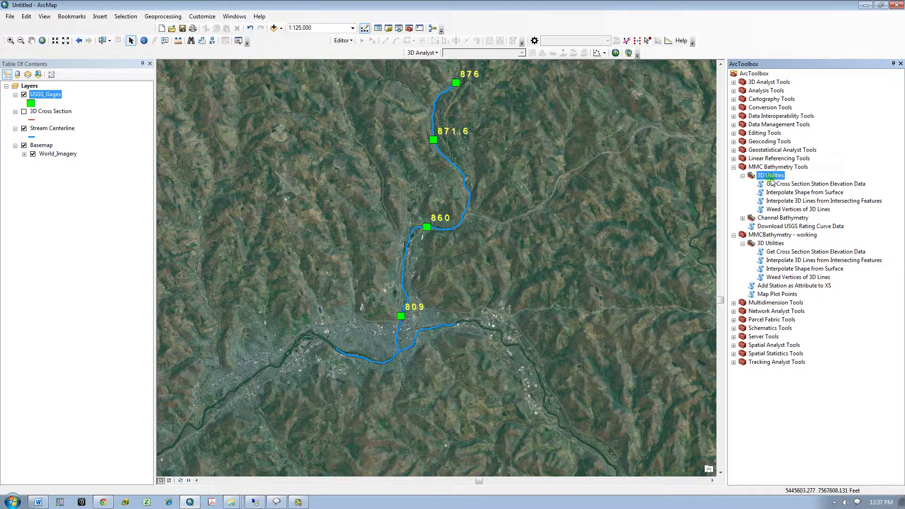
{"action": "left_click", "coordinate": [789, 202]}
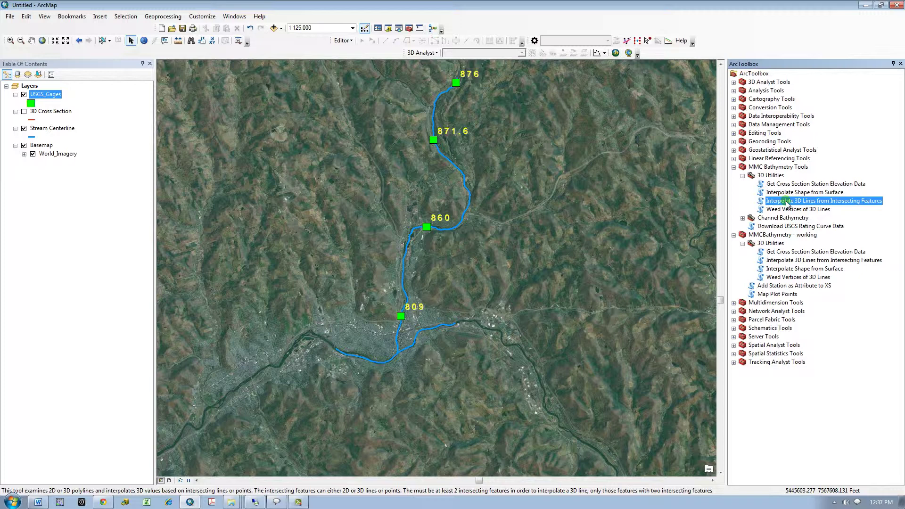
Step: Inspect the GageDatumElev elevation values in the USGS_Gages attribute table
{"action": "left_click", "coordinate": [51, 96]}
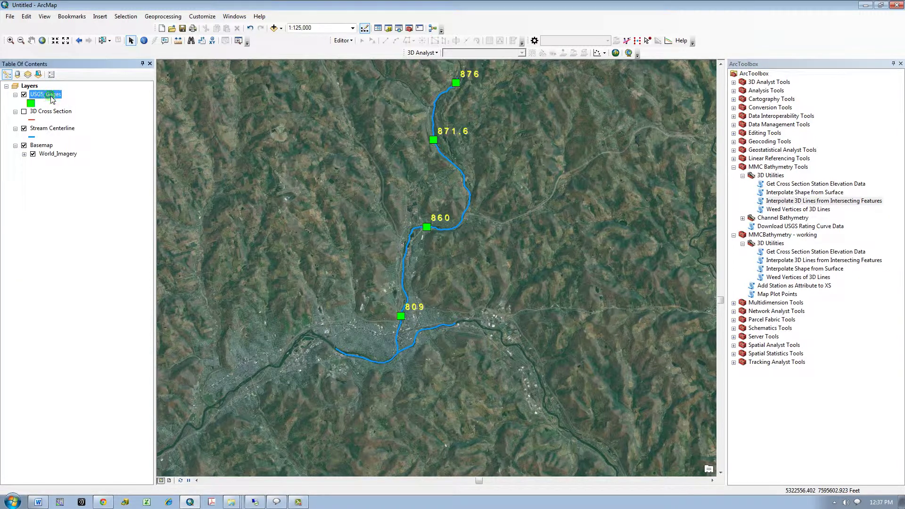
{"action": "right_click", "coordinate": [54, 98]}
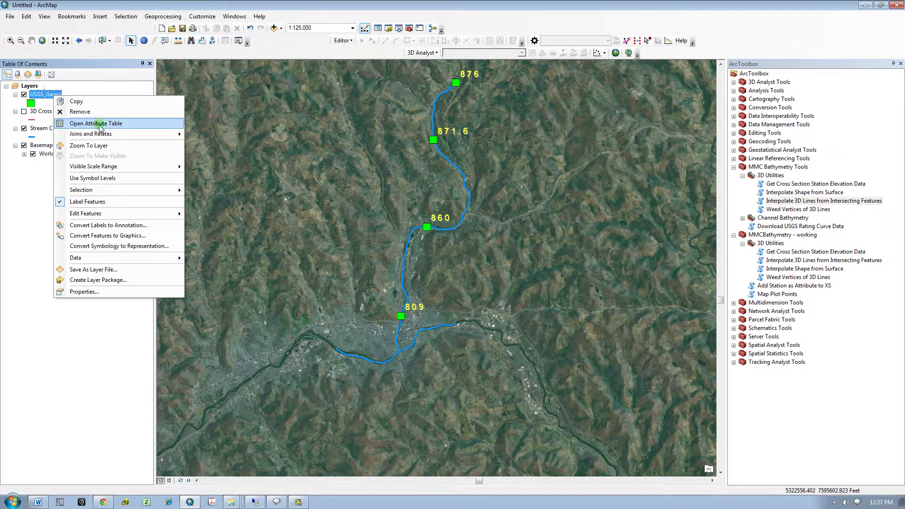
{"action": "left_click", "coordinate": [99, 124]}
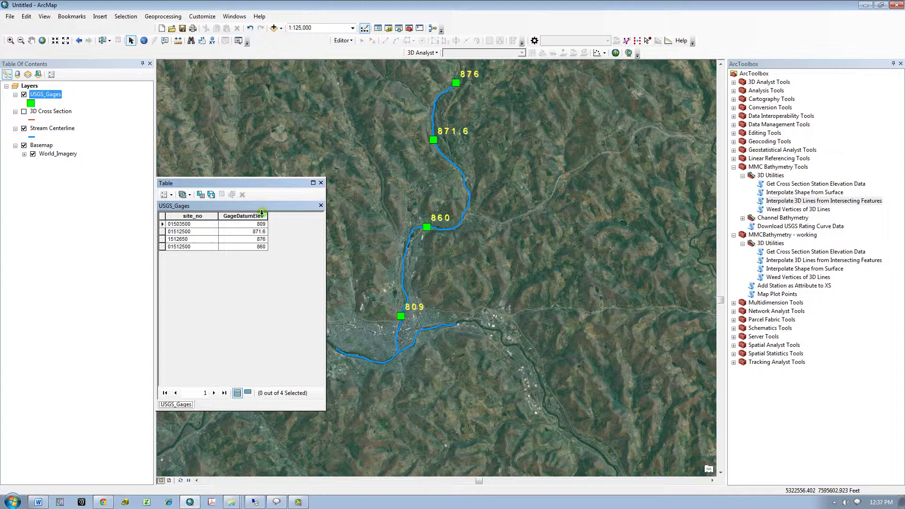
{"action": "left_click", "coordinate": [257, 216]}
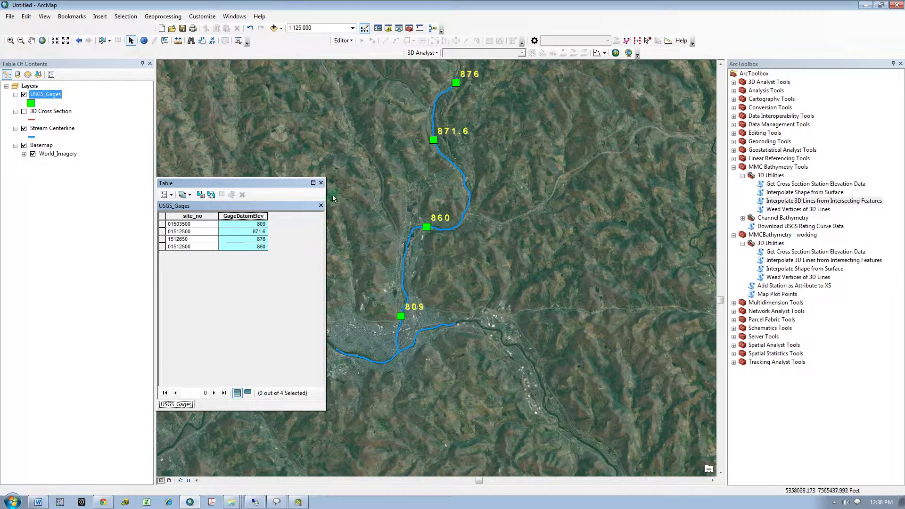
{"action": "left_click", "coordinate": [320, 183]}
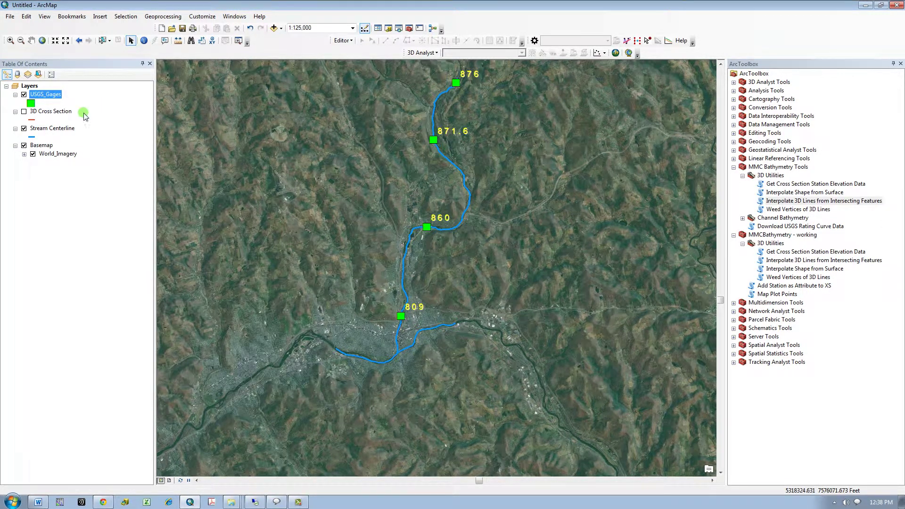
Step: Check the USGS_Gages layer's data source and coordinate system in Layer Properties
{"action": "left_click", "coordinate": [55, 128]}
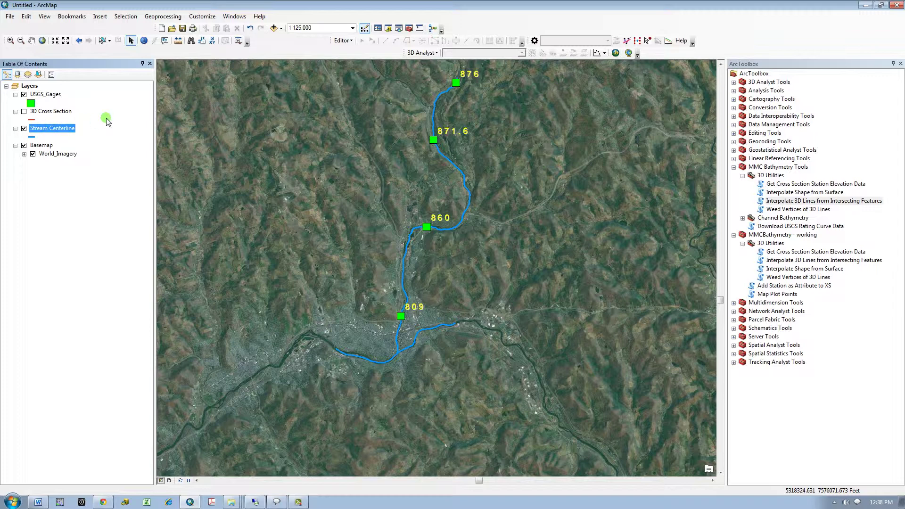
{"action": "left_click", "coordinate": [48, 94]}
{"action": "right_click", "coordinate": [47, 94]}
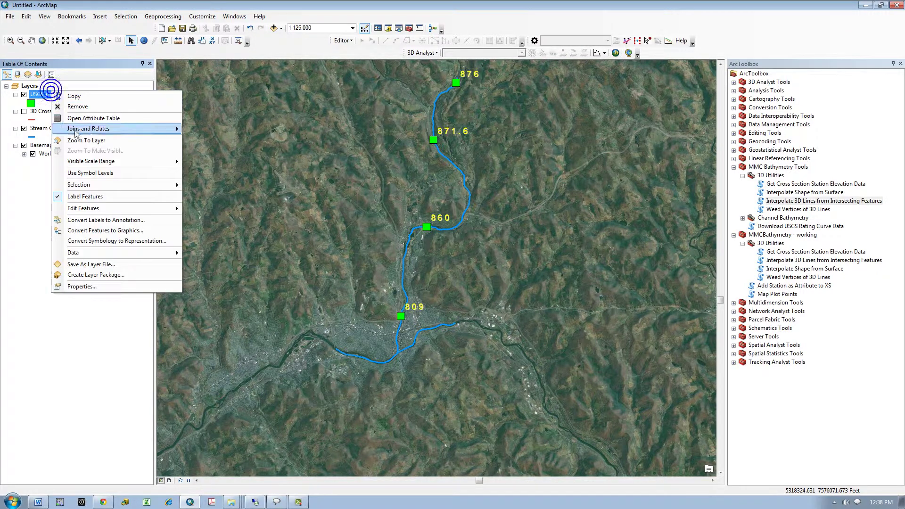
{"action": "left_click", "coordinate": [113, 285]}
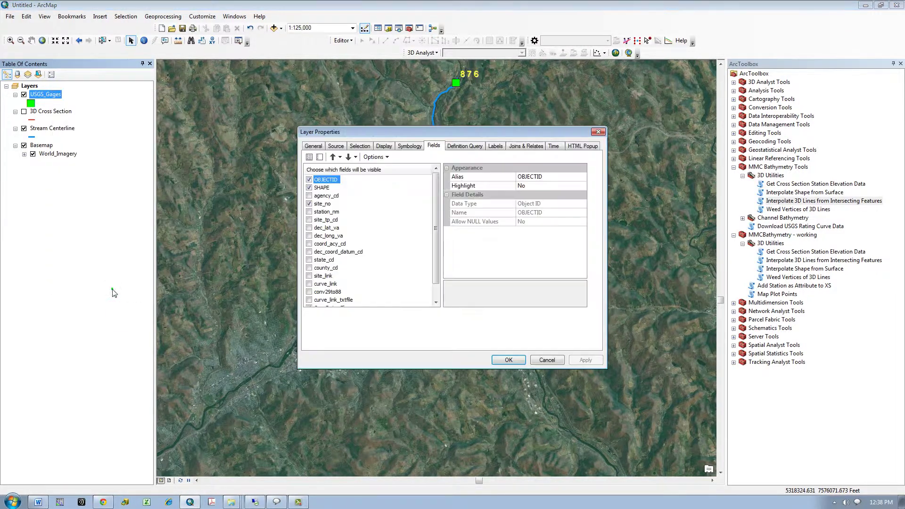
{"action": "left_click", "coordinate": [332, 145]}
{"action": "left_click_drag", "start_coordinate": [526, 226], "coordinate": [527, 299]}
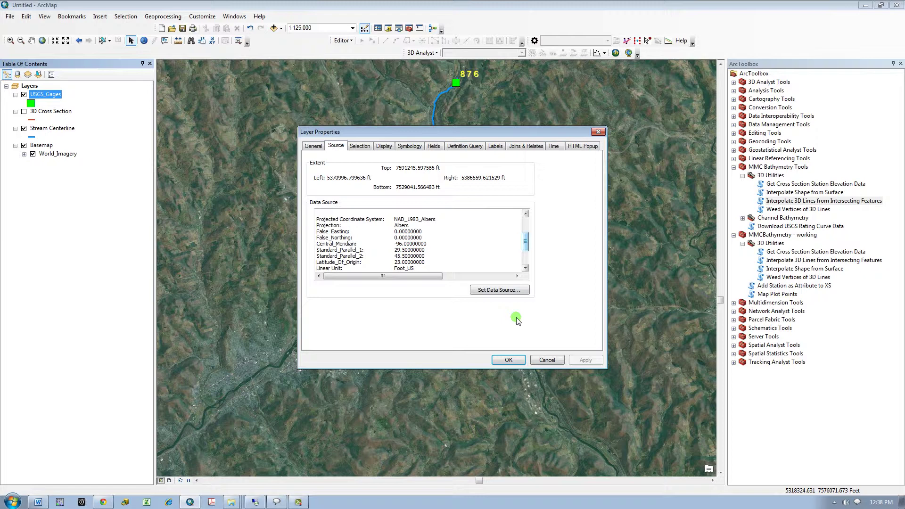
{"action": "left_click", "coordinate": [509, 360]}
Step: Check the Stream Centerline layer's data source and coordinate system
{"action": "right_click", "coordinate": [52, 128]}
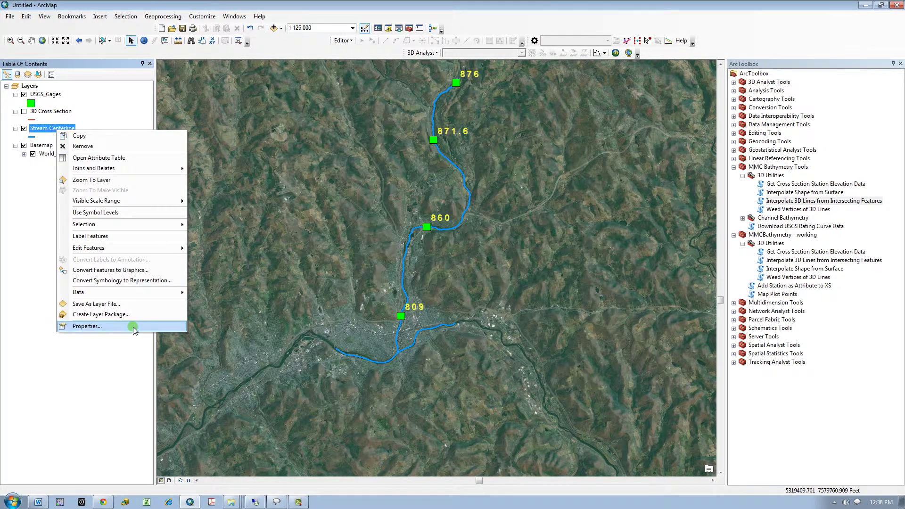
{"action": "left_click", "coordinate": [118, 334]}
{"action": "left_click_drag", "start_coordinate": [526, 231], "coordinate": [525, 243]}
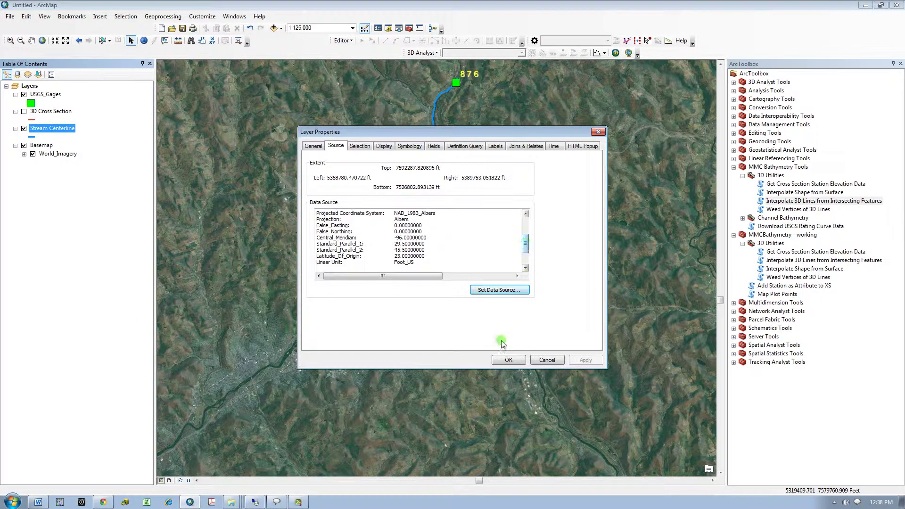
{"action": "left_click", "coordinate": [509, 360]}
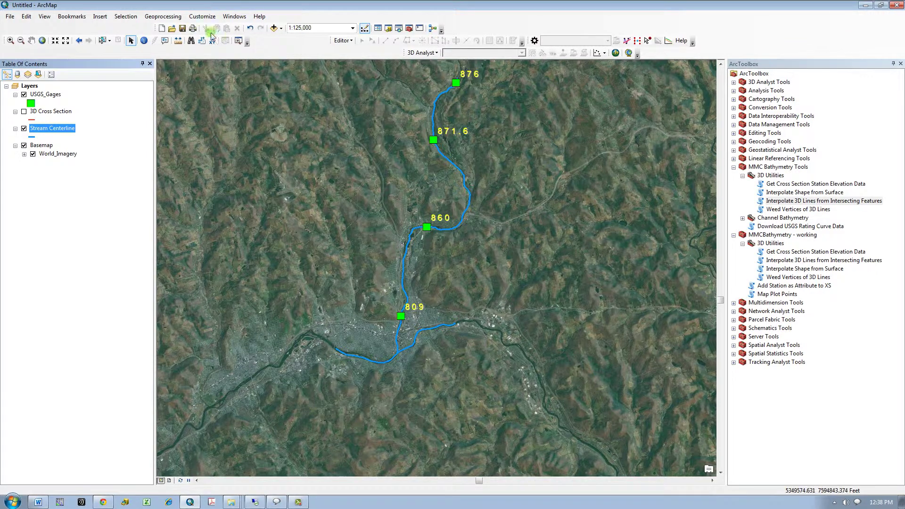
Step: Select USGS_Gages points intersecting Stream Centerline by location and confirm four rows in the attribute table
{"action": "left_click", "coordinate": [136, 18]}
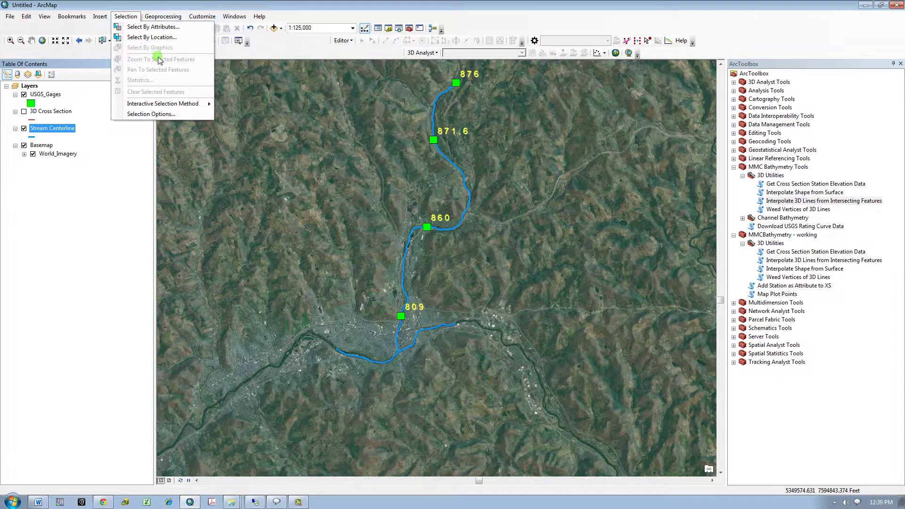
{"action": "left_click", "coordinate": [152, 37]}
{"action": "left_click", "coordinate": [163, 114]}
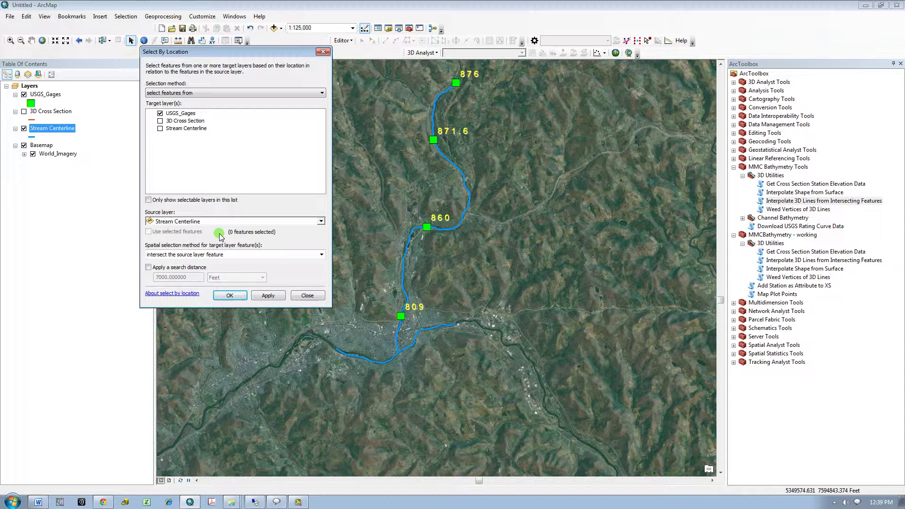
{"action": "left_click", "coordinate": [227, 295]}
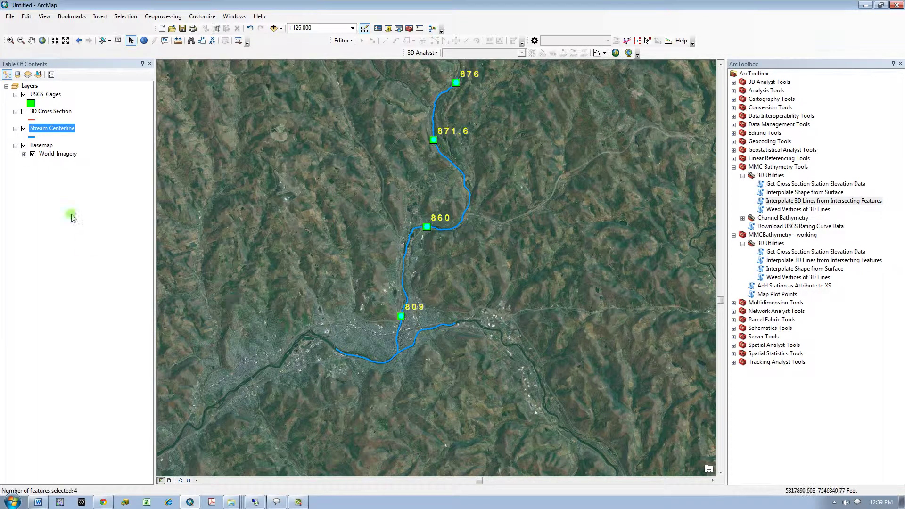
{"action": "right_click", "coordinate": [45, 93]}
{"action": "left_click", "coordinate": [79, 124]}
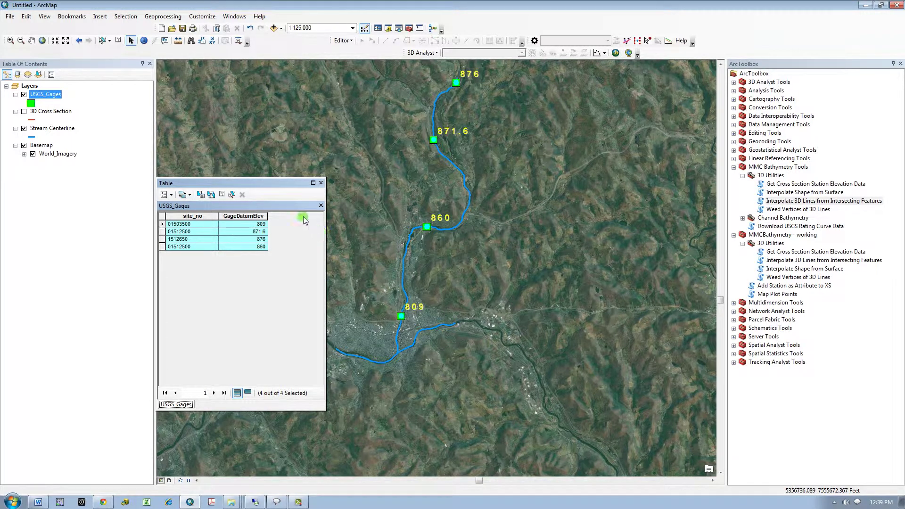
{"action": "left_click", "coordinate": [320, 183]}
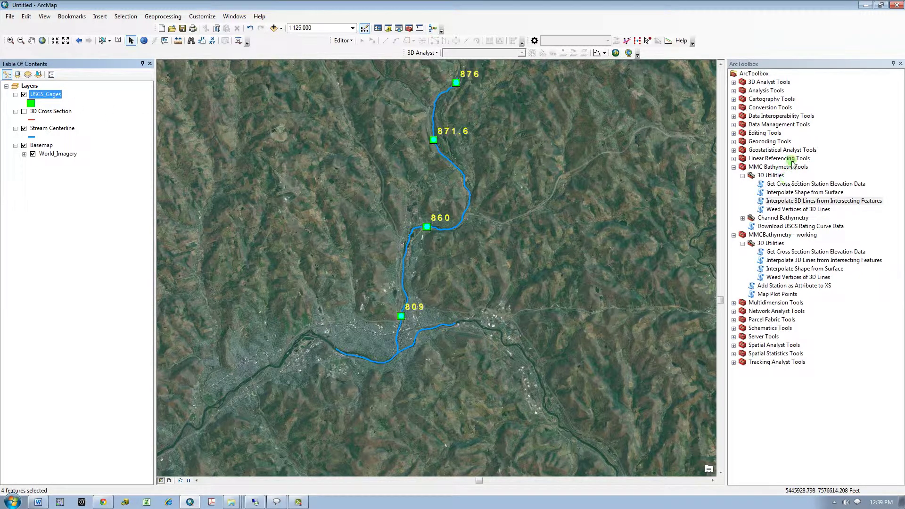
Step: Load Stream Centerline and USGS_Gages into Interpolate 3D Lines, using GageDatumElev as the Z field
{"action": "double_click", "coordinate": [804, 201]}
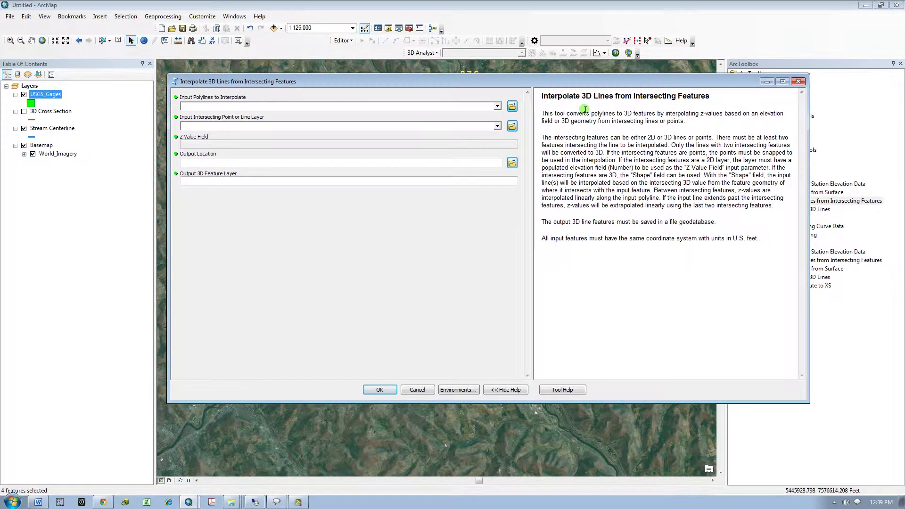
{"action": "left_click_drag", "start_coordinate": [56, 129], "coordinate": [213, 109]}
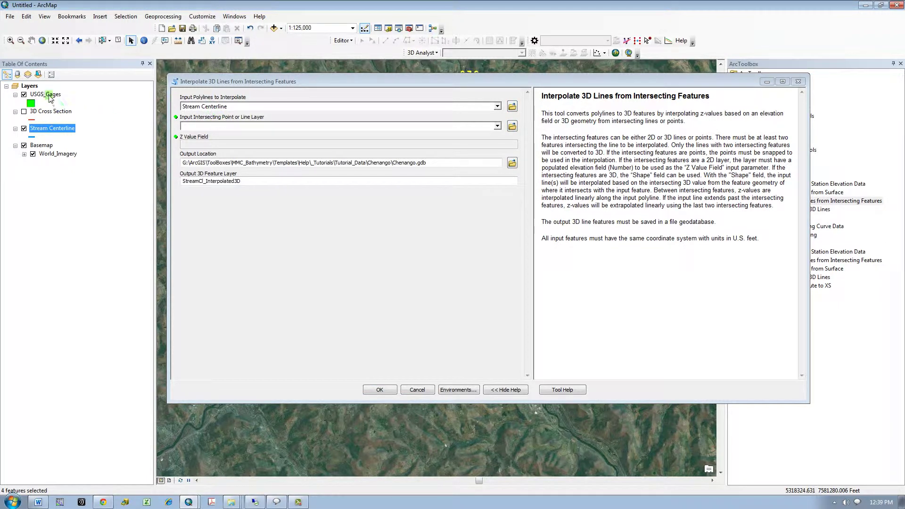
{"action": "left_click_drag", "start_coordinate": [46, 95], "coordinate": [195, 127]}
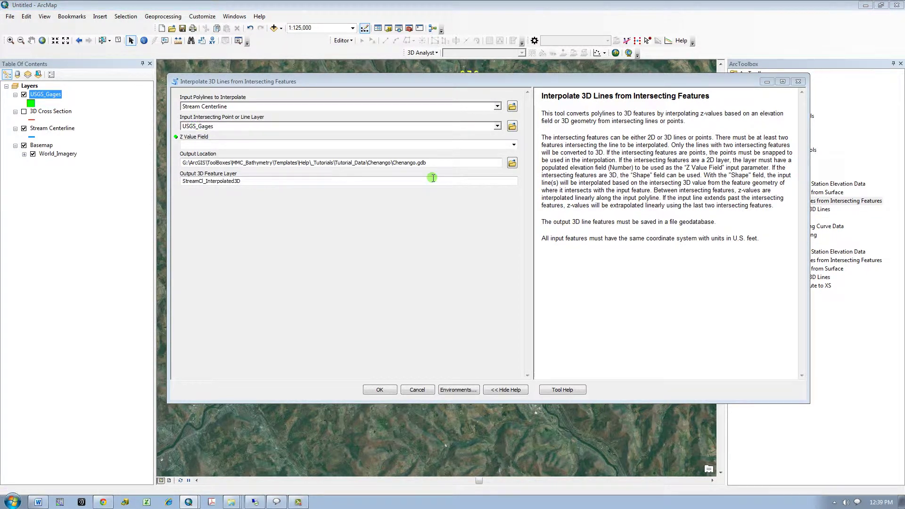
{"action": "left_click", "coordinate": [514, 144]}
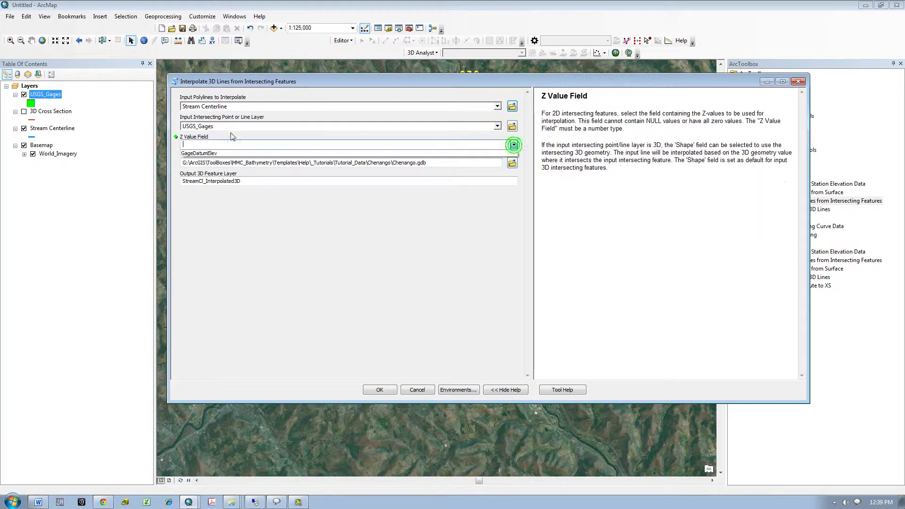
{"action": "left_click", "coordinate": [214, 154]}
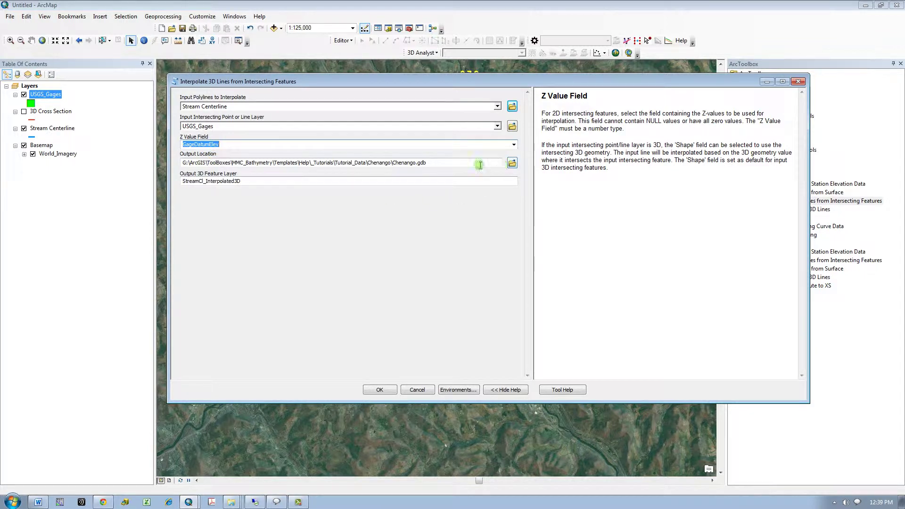
{"action": "left_click", "coordinate": [441, 164]}
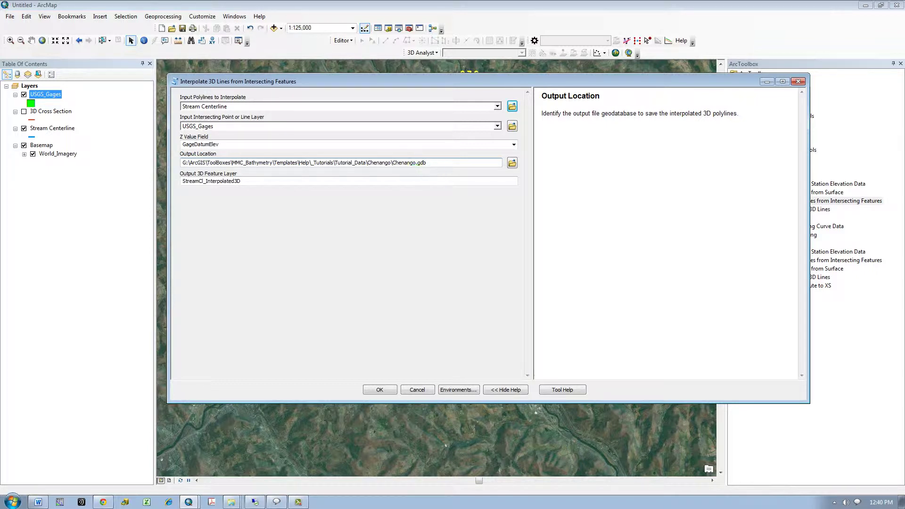
Step: Name the output StreamCl_Interpolated3D_Gage and run the interpolation
{"action": "left_click", "coordinate": [280, 184]}
{"action": "left_click_drag", "start_coordinate": [281, 184], "coordinate": [148, 179]}
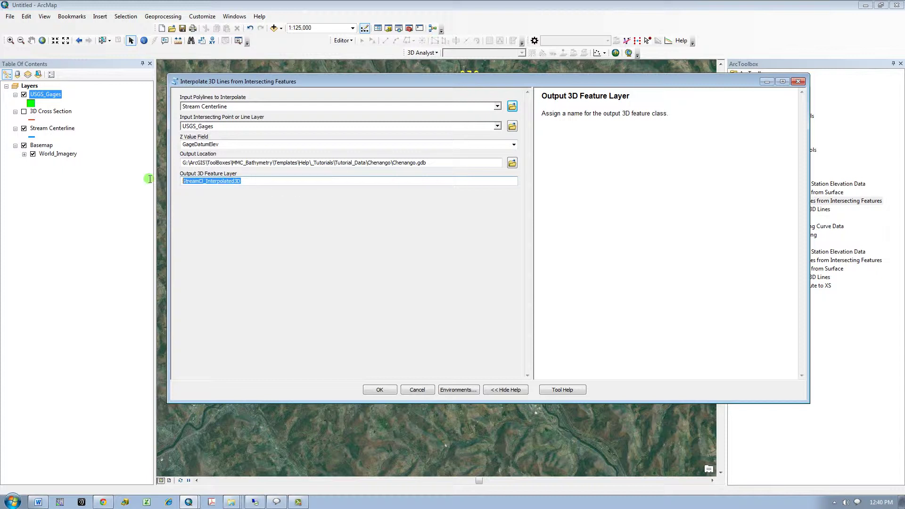
{"action": "left_click", "coordinate": [261, 184]}
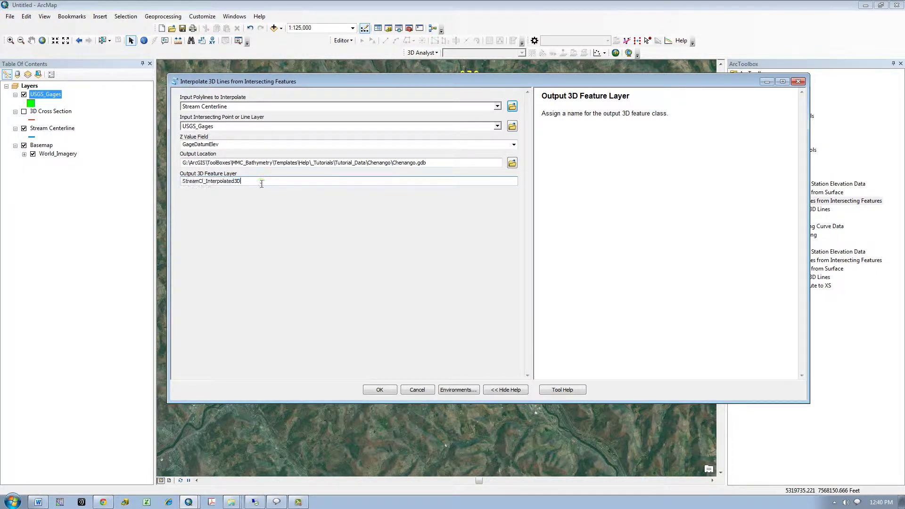
{"action": "left_click_drag", "start_coordinate": [253, 183], "coordinate": [238, 183]}
{"action": "key", "text": "End"}
{"action": "type", "text": "_"}
{"action": "left_click", "coordinate": [380, 390]}
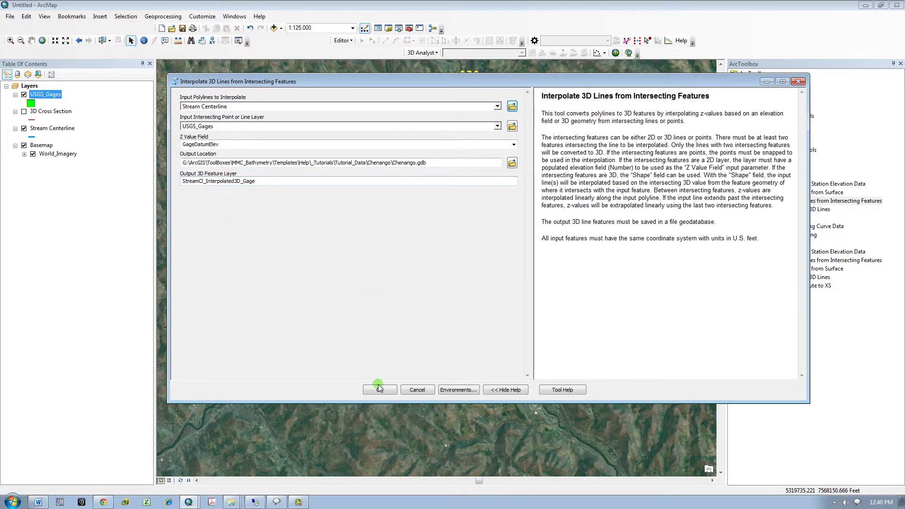
{"action": "left_click", "coordinate": [382, 389]}
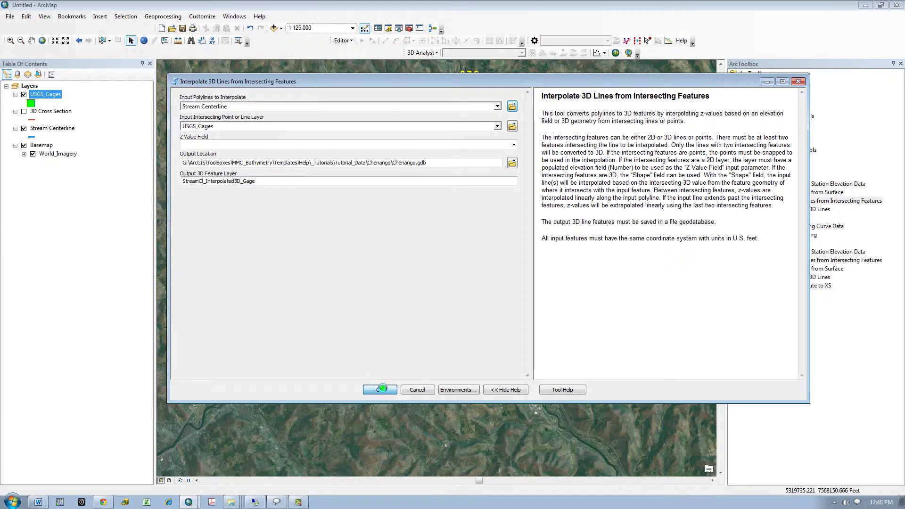
Step: Close the completed progress window and restyle StreamCl_Interpolated3D_Gage with the red Highway Ramp symbol
{"action": "left_click", "coordinate": [616, 76]}
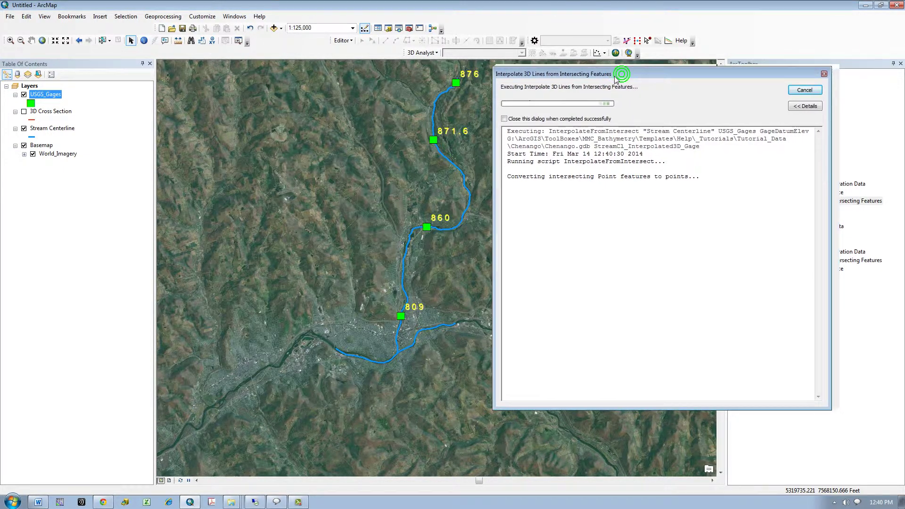
{"action": "left_click_drag", "start_coordinate": [617, 76], "coordinate": [614, 78]}
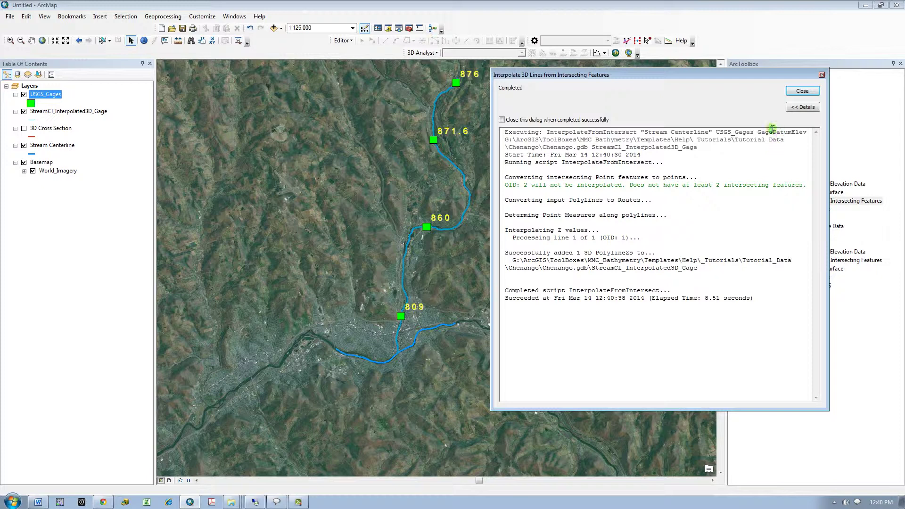
{"action": "left_click", "coordinate": [803, 91]}
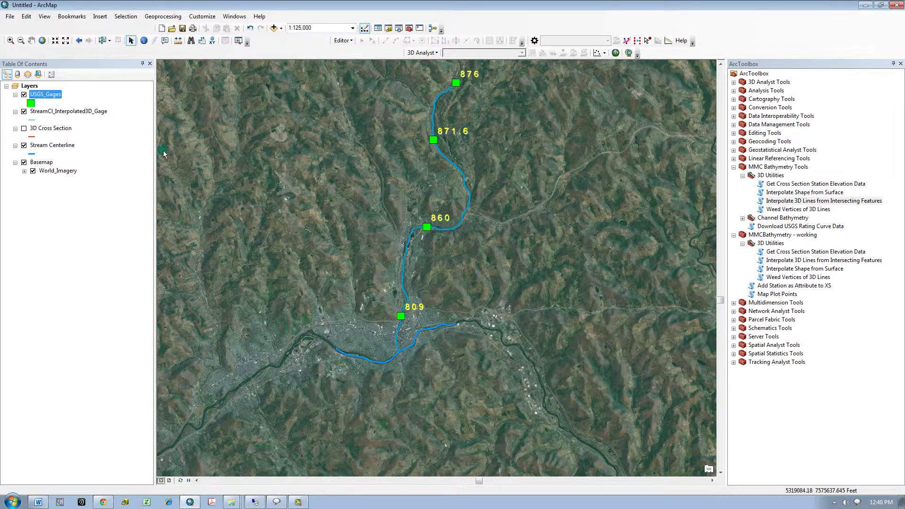
{"action": "left_click", "coordinate": [33, 120]}
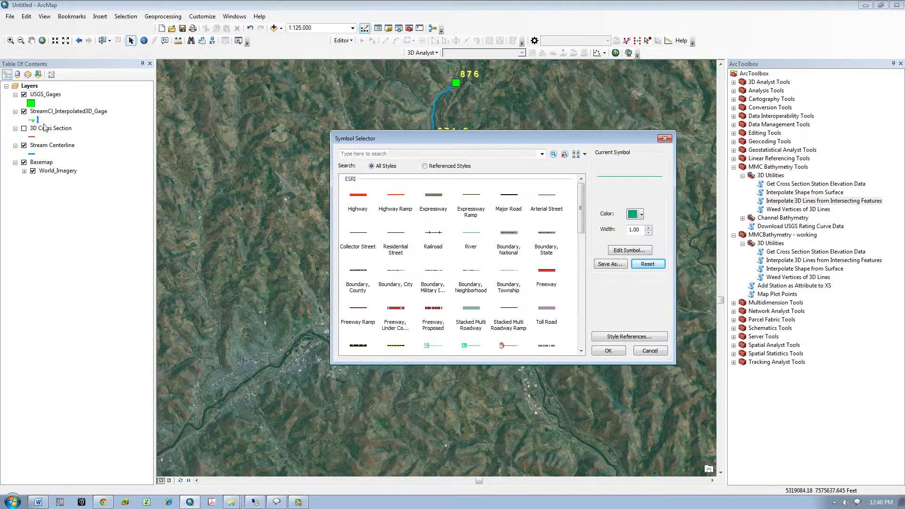
{"action": "double_click", "coordinate": [403, 208]}
Step: Hide Stream Centerline and select the gage-interpolated stream line on the map
{"action": "left_click", "coordinate": [67, 117]}
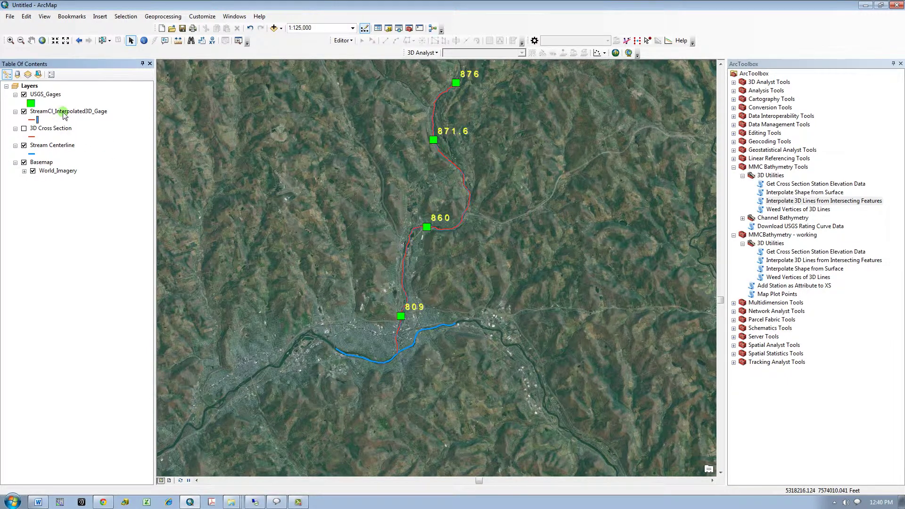
{"action": "left_click", "coordinate": [24, 146]}
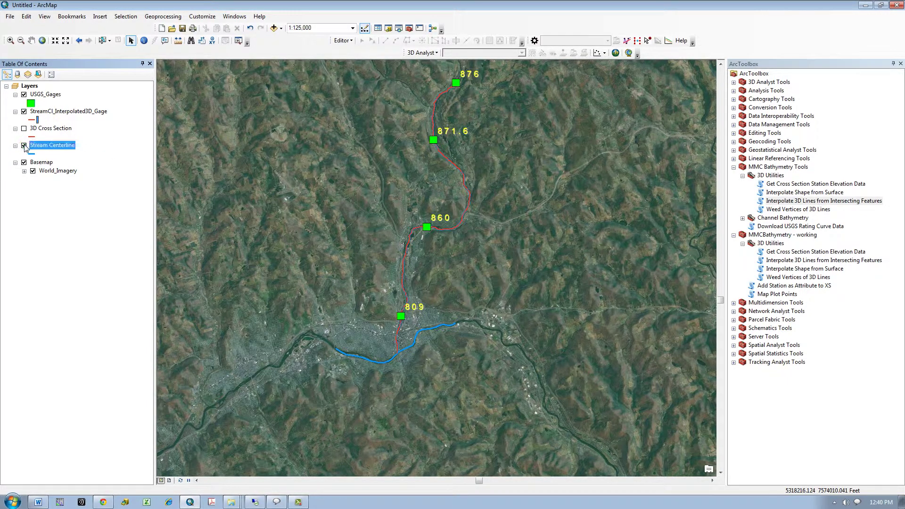
{"action": "left_click", "coordinate": [104, 40]}
{"action": "left_click_drag", "start_coordinate": [393, 256], "coordinate": [424, 266]}
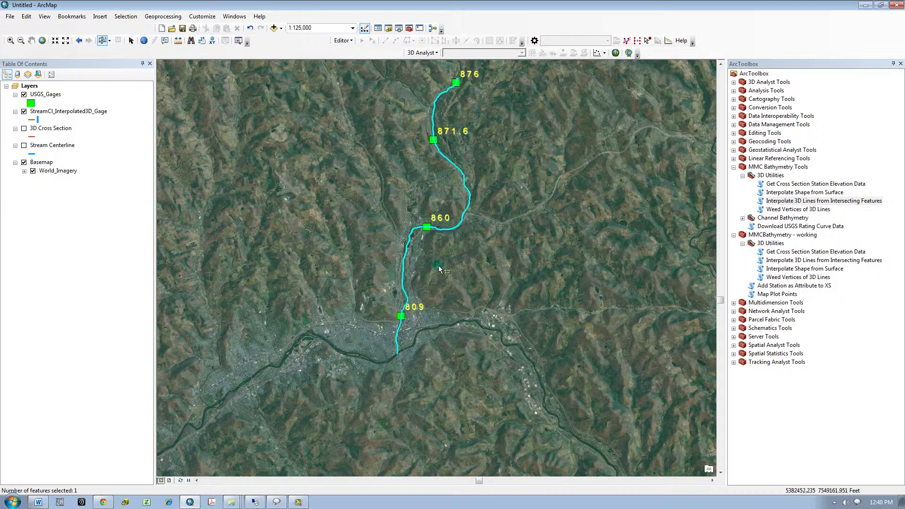
Step: Plot the selected line's elevation profile, label its bend and upstream end, then close it
{"action": "left_click", "coordinate": [668, 41]}
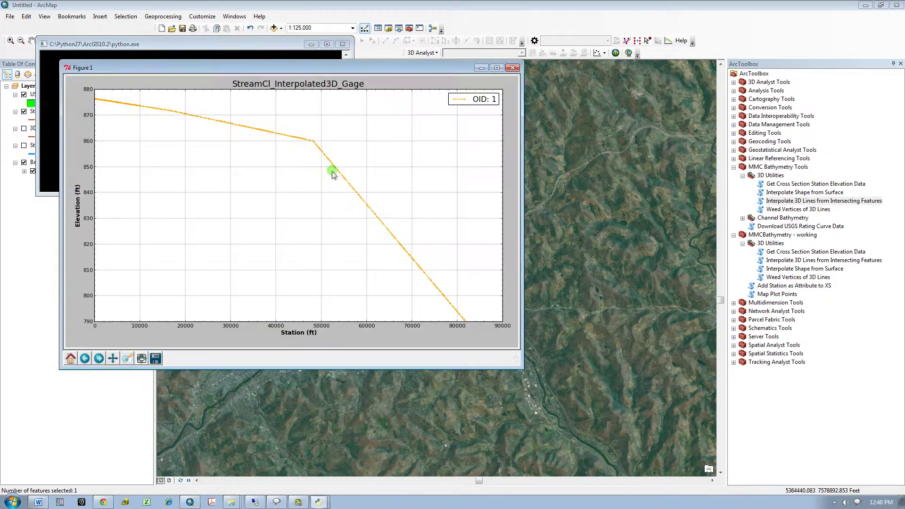
{"action": "left_click_drag", "start_coordinate": [416, 99], "coordinate": [525, 130]}
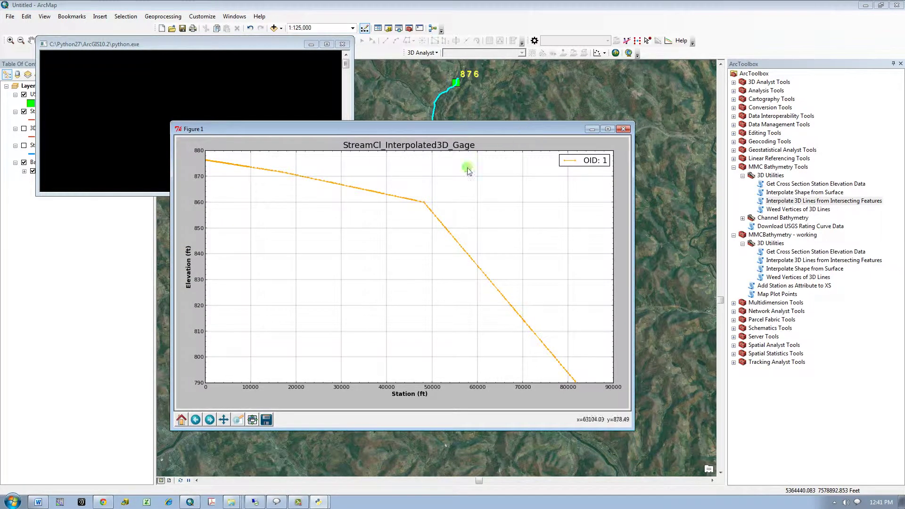
{"action": "left_click", "coordinate": [425, 204]}
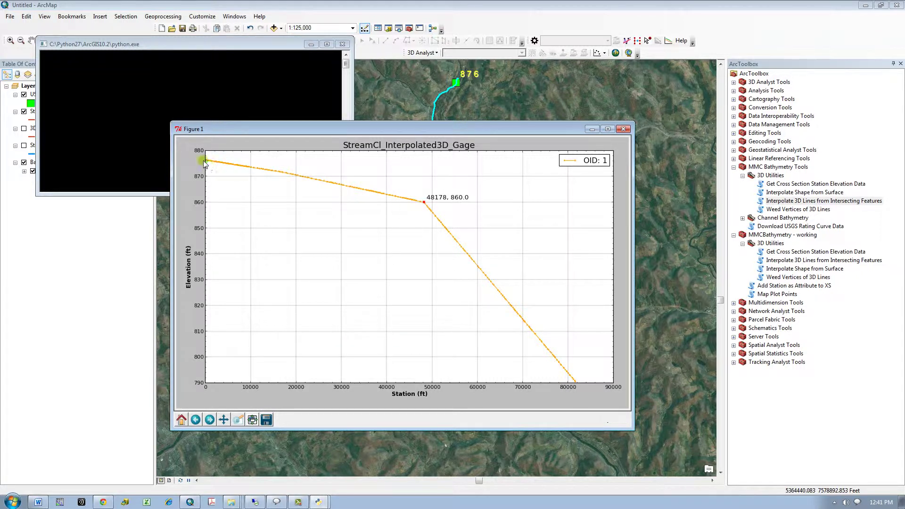
{"action": "left_click", "coordinate": [207, 161]}
{"action": "left_click", "coordinate": [584, 346]}
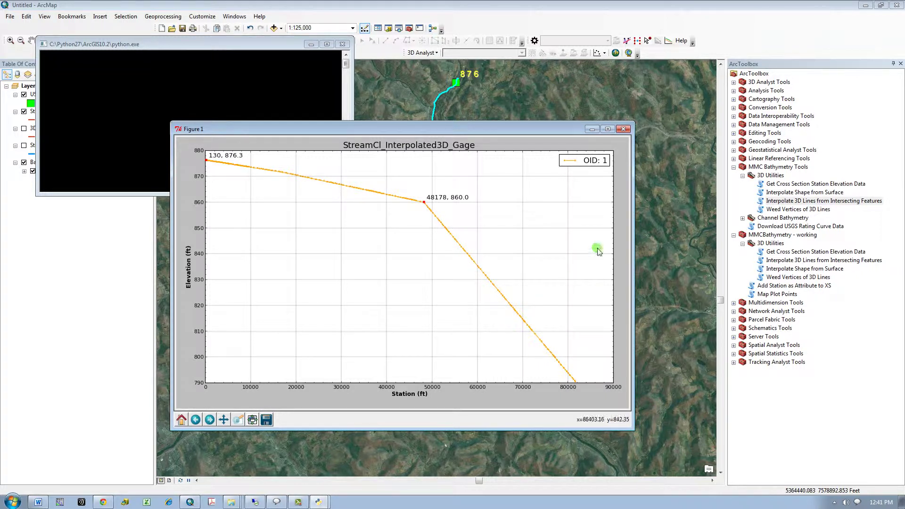
{"action": "left_click", "coordinate": [623, 129]}
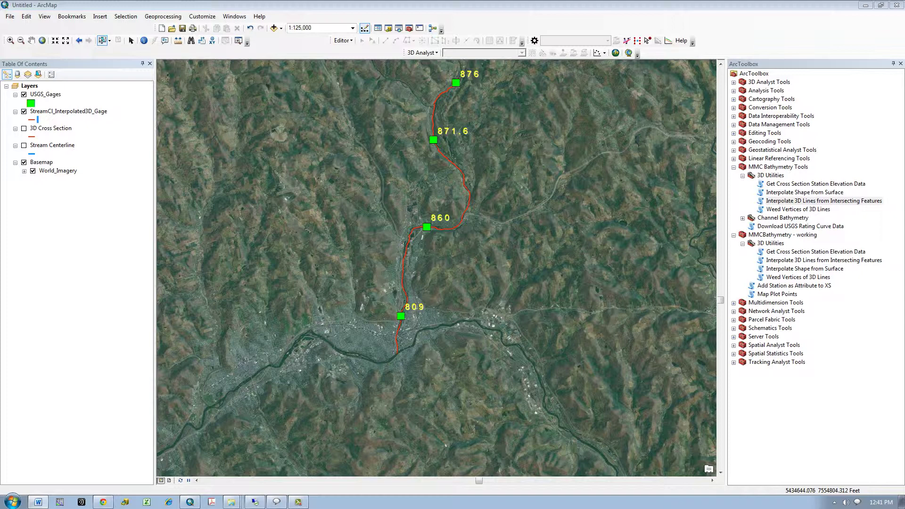
Step: Show 3D Cross Section and Stream Centerline, hiding the gage-interpolated line and gage points
{"action": "left_click", "coordinate": [54, 146]}
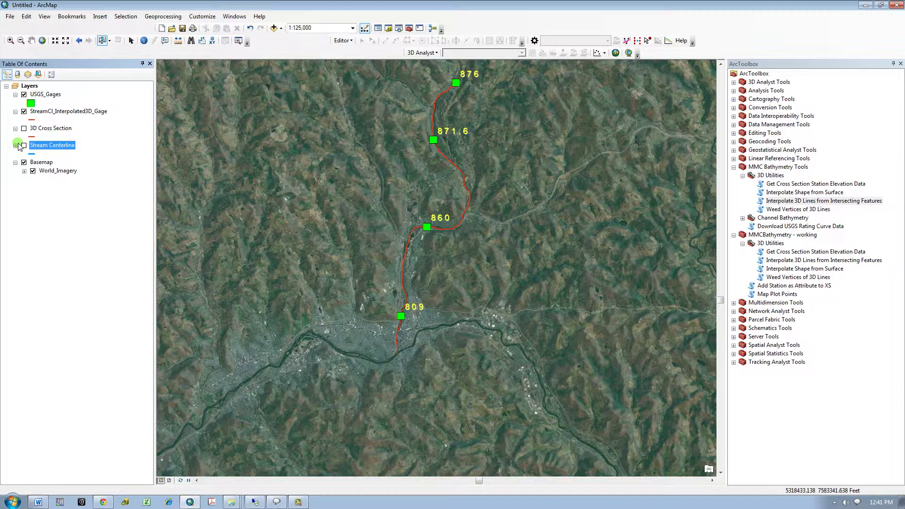
{"action": "left_click", "coordinate": [24, 128]}
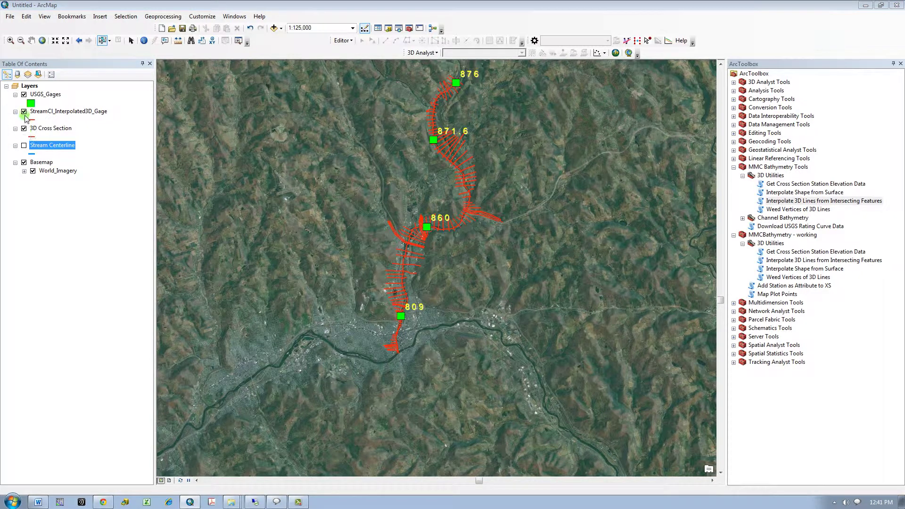
{"action": "left_click", "coordinate": [23, 111]}
{"action": "left_click", "coordinate": [24, 146]}
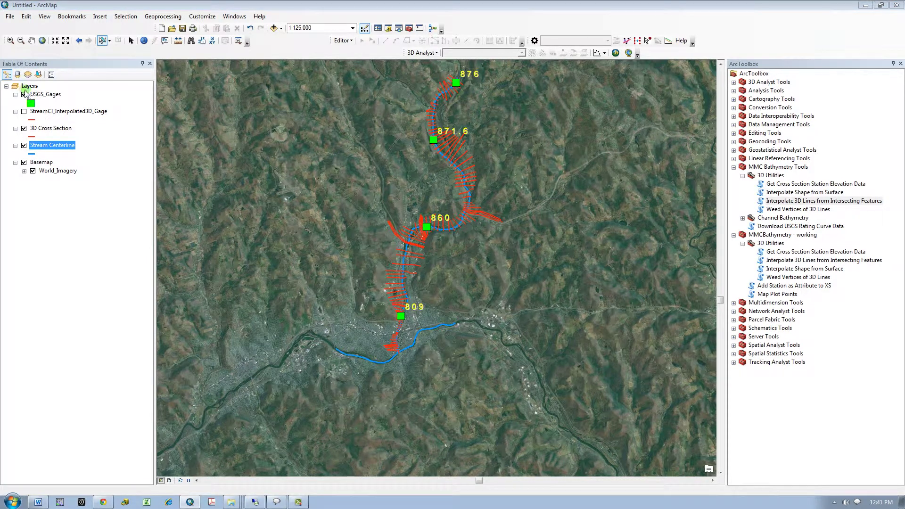
{"action": "left_click", "coordinate": [24, 94]}
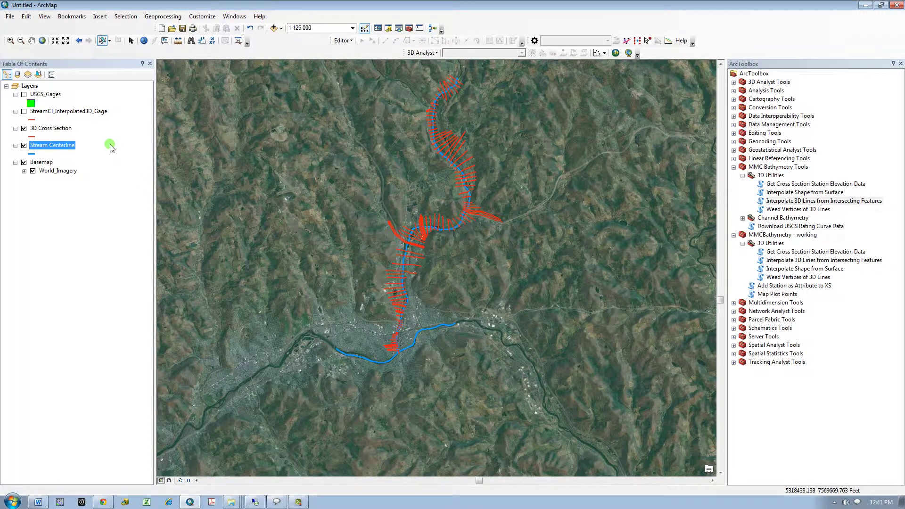
Step: Set a selection option for the 3D Cross Section layer, then select one cross section and plot its profile
{"action": "right_click", "coordinate": [54, 131]}
{"action": "mouse_move", "coordinate": [107, 225]}
{"action": "left_click", "coordinate": [263, 282]}
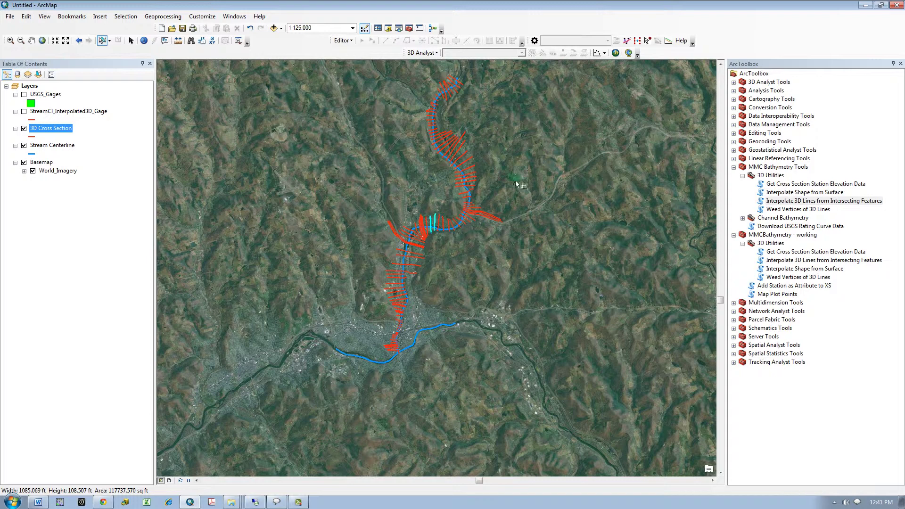
{"action": "left_click", "coordinate": [443, 224]}
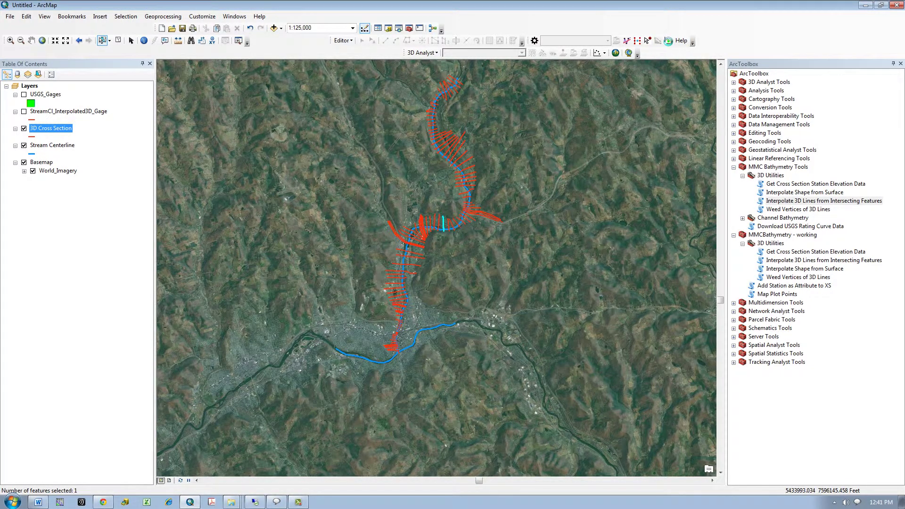
{"action": "left_click", "coordinate": [669, 41]}
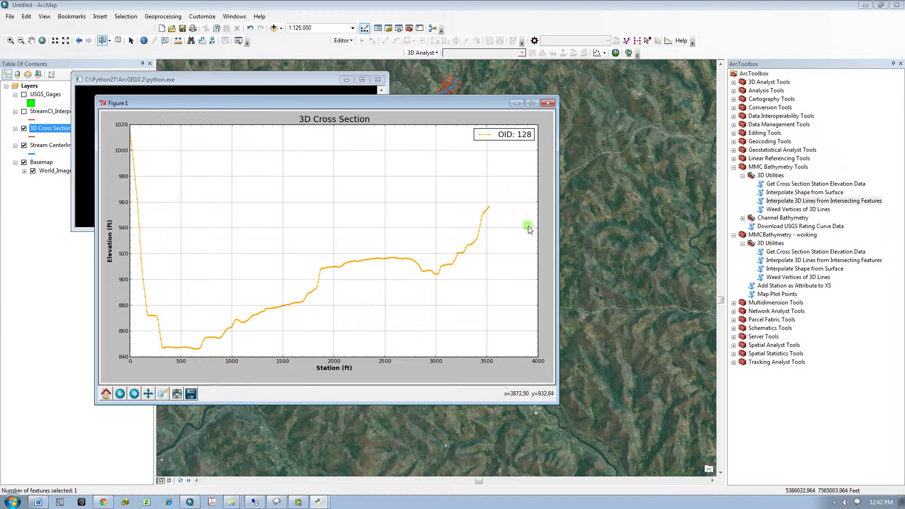
Step: Close the cross-section plot and load Stream Centerline and 3D Cross Section into Interpolate 3D Lines, Z from SHAPE
{"action": "left_click", "coordinate": [548, 104]}
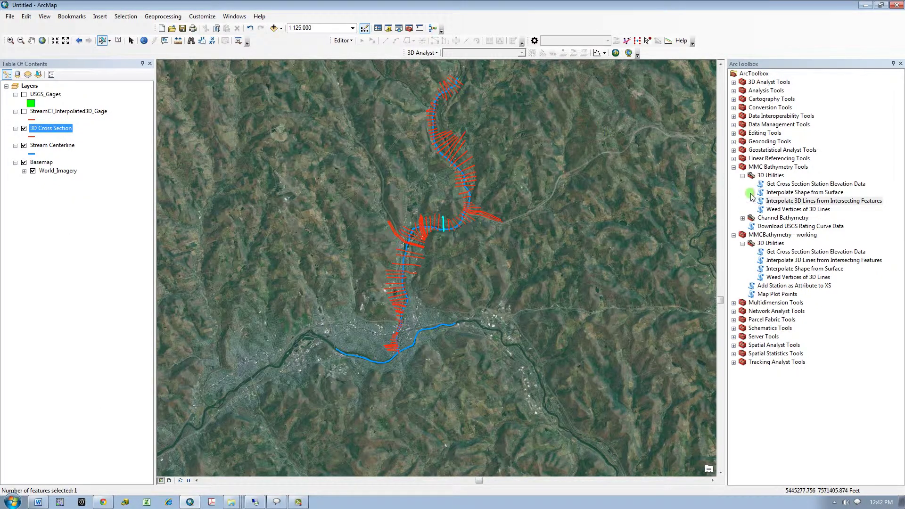
{"action": "double_click", "coordinate": [785, 202]}
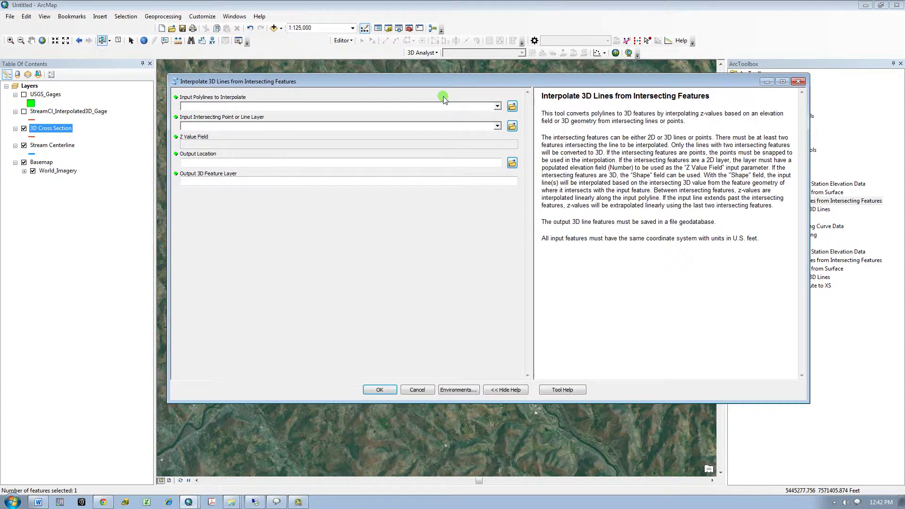
{"action": "left_click_drag", "start_coordinate": [52, 145], "coordinate": [213, 140]}
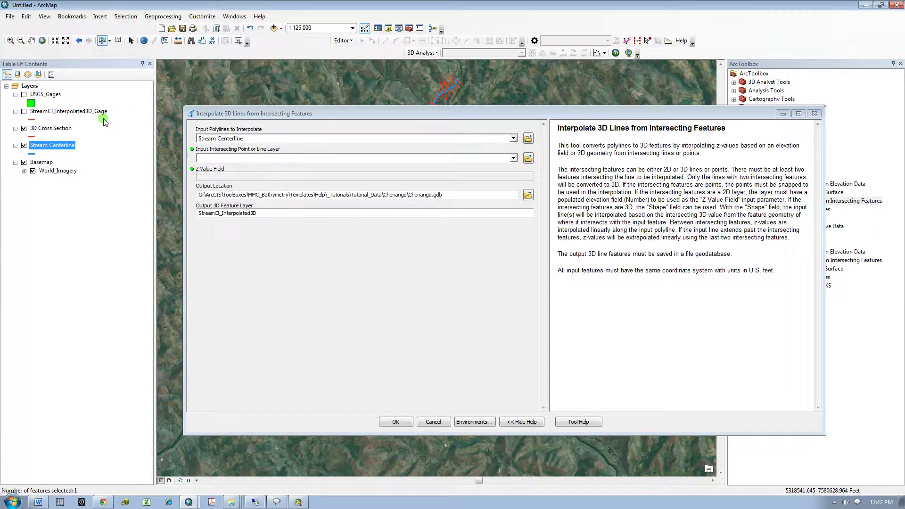
{"action": "left_click_drag", "start_coordinate": [59, 128], "coordinate": [203, 157]}
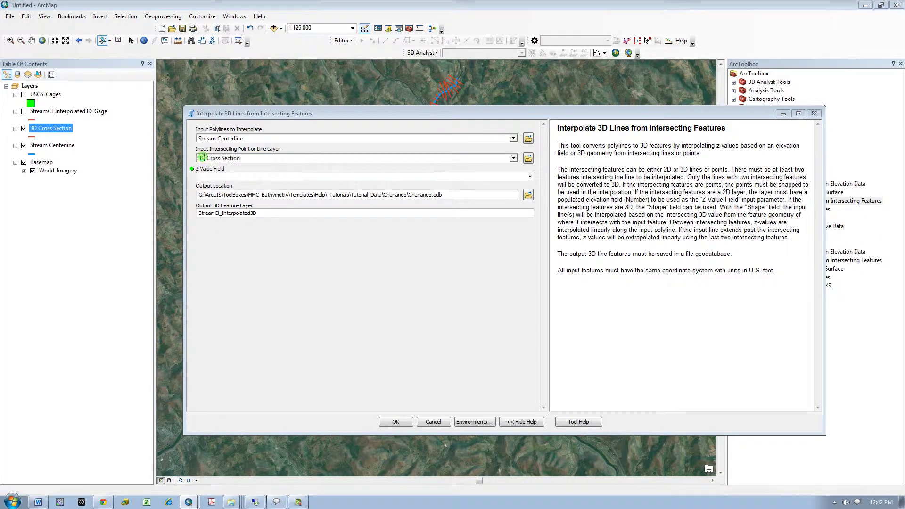
{"action": "left_click", "coordinate": [294, 179]}
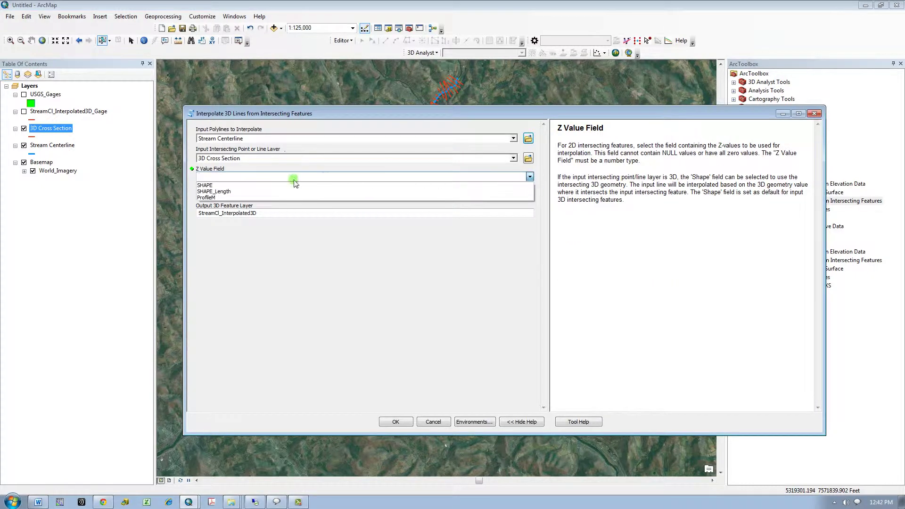
{"action": "left_click", "coordinate": [240, 186]}
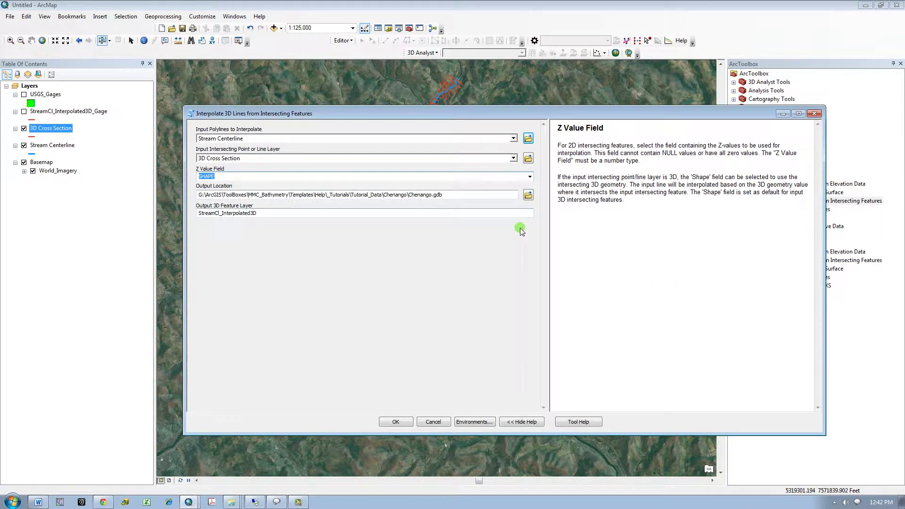
Step: Name the output StreamCl_Interpolated3D_XSGeometry and run the tool
{"action": "left_click", "coordinate": [440, 202]}
{"action": "left_click", "coordinate": [290, 214]}
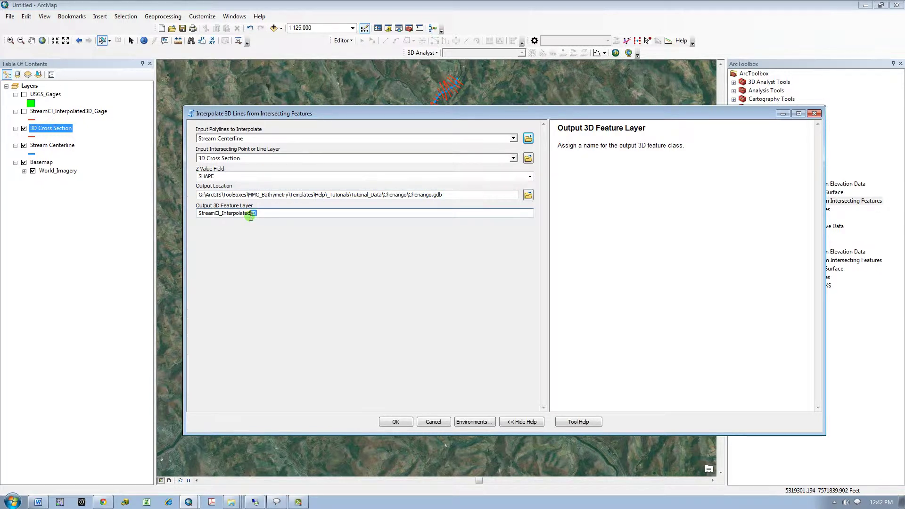
{"action": "type", "text": "3D"}
{"action": "left_click", "coordinate": [403, 423]}
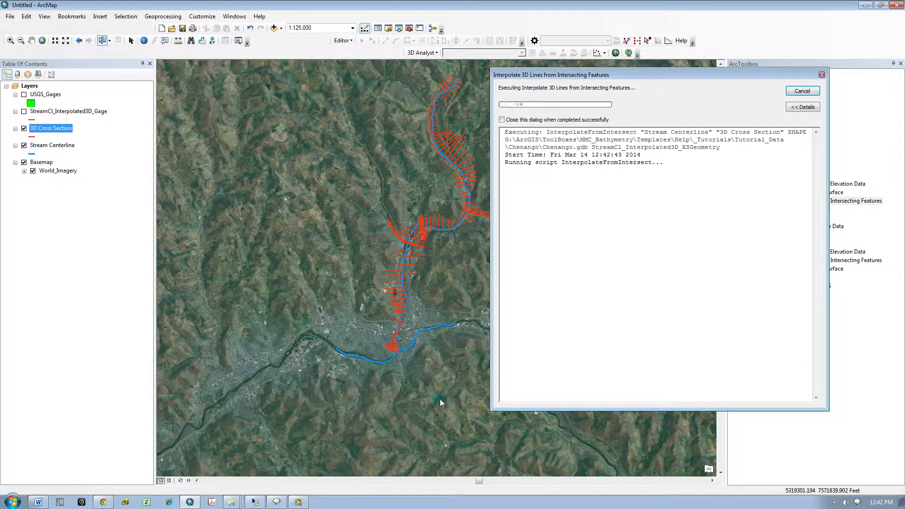
{"action": "left_click", "coordinate": [656, 89]}
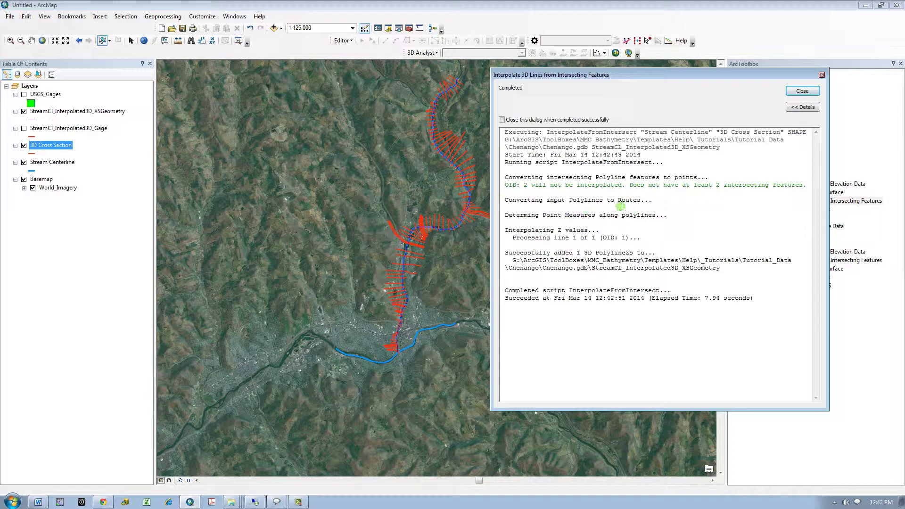
Step: Close the progress report and give the XSGeometry centerline the Toll Road line symbol
{"action": "left_click", "coordinate": [802, 92]}
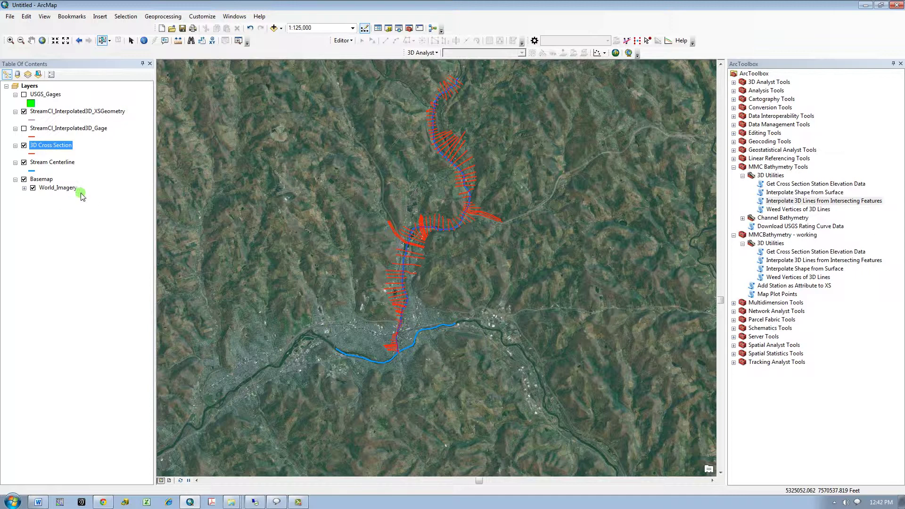
{"action": "left_click", "coordinate": [34, 120]}
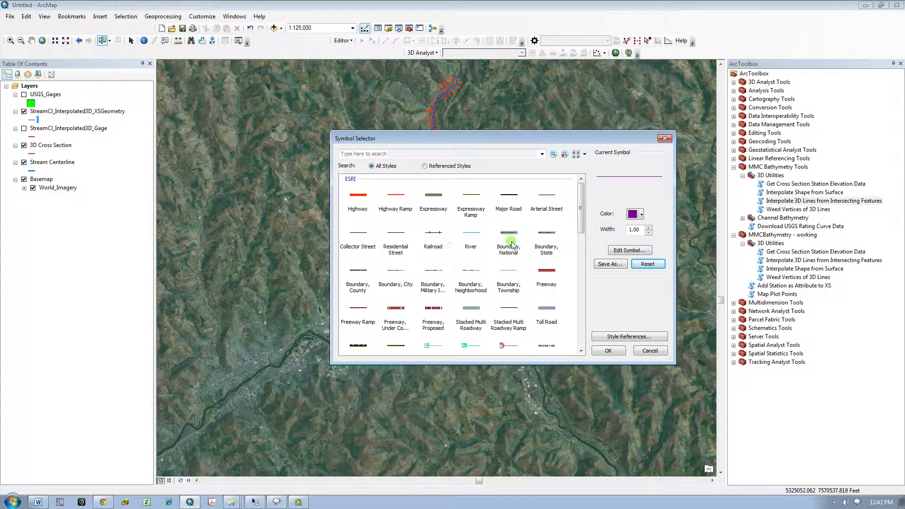
{"action": "left_click", "coordinate": [547, 309]}
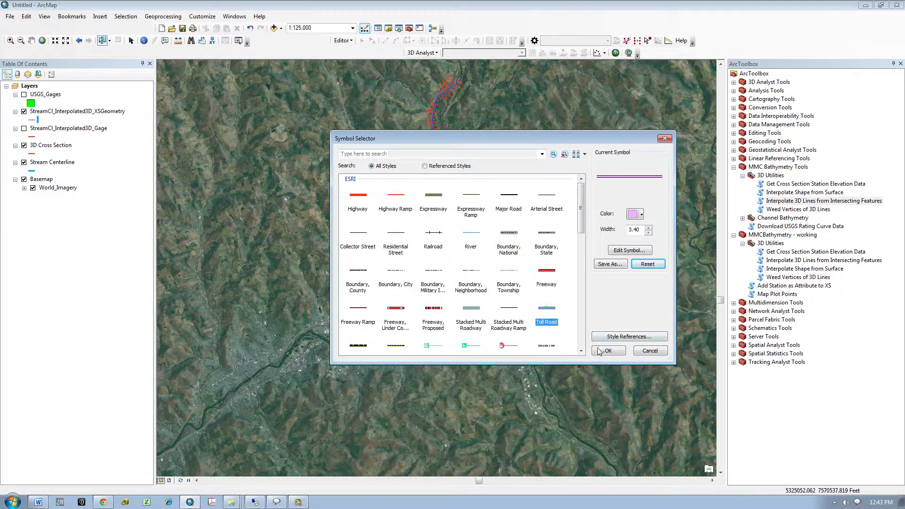
{"action": "left_click", "coordinate": [608, 351]}
Step: Hide Stream Centerline and 3D Cross Section, and show StreamCl_Interpolated3D_Gage
{"action": "left_click", "coordinate": [75, 112]}
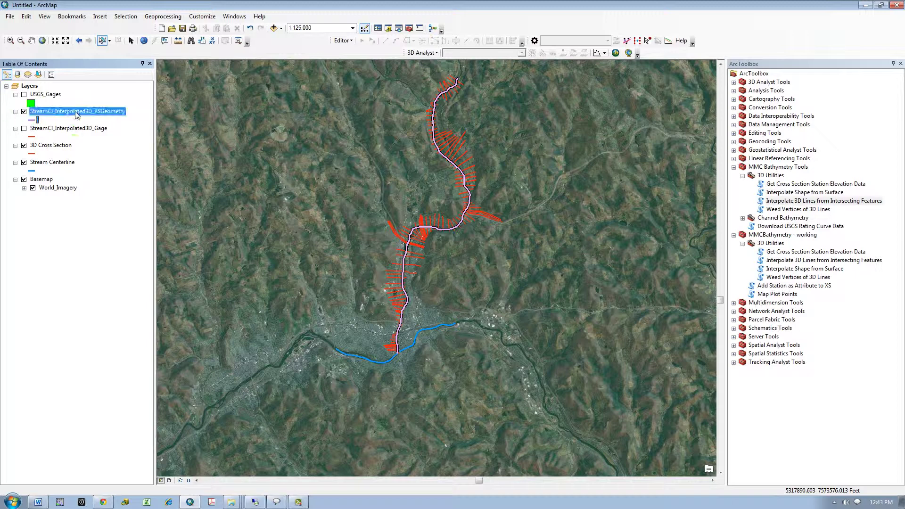
{"action": "right_click", "coordinate": [77, 113]}
{"action": "mouse_move", "coordinate": [176, 208]}
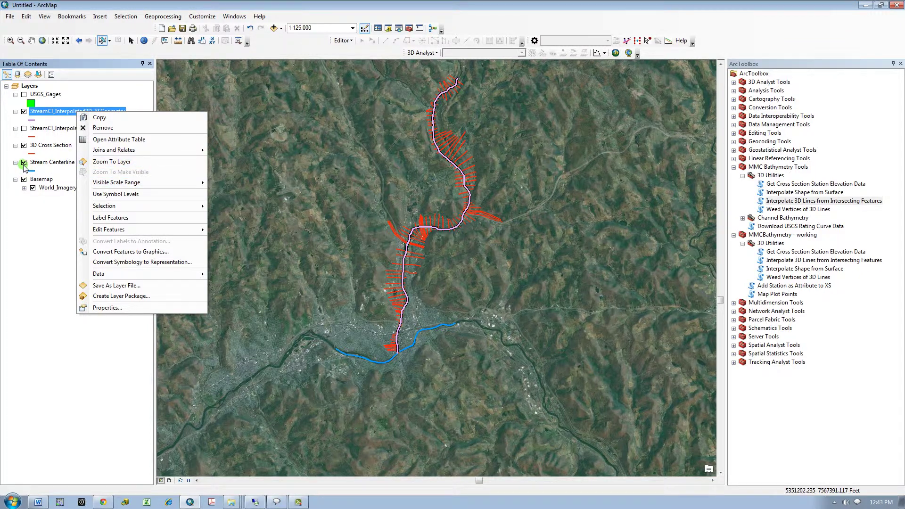
{"action": "left_click", "coordinate": [25, 166]}
{"action": "left_click", "coordinate": [23, 162]}
{"action": "left_click", "coordinate": [24, 145]}
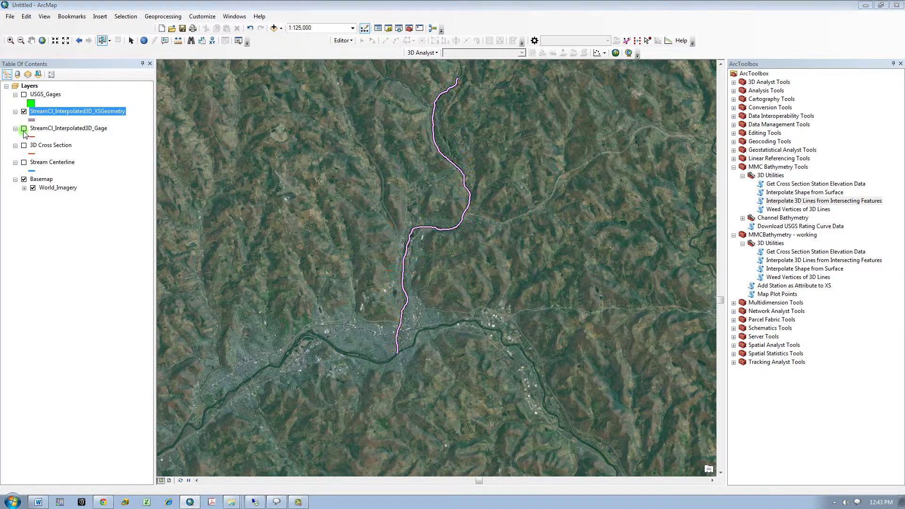
{"action": "left_click", "coordinate": [24, 128]}
Step: Make StreamCl_Interpolated3D_Gage selectable, select both interpolated centerlines, and plot their profiles together
{"action": "left_click", "coordinate": [477, 218]}
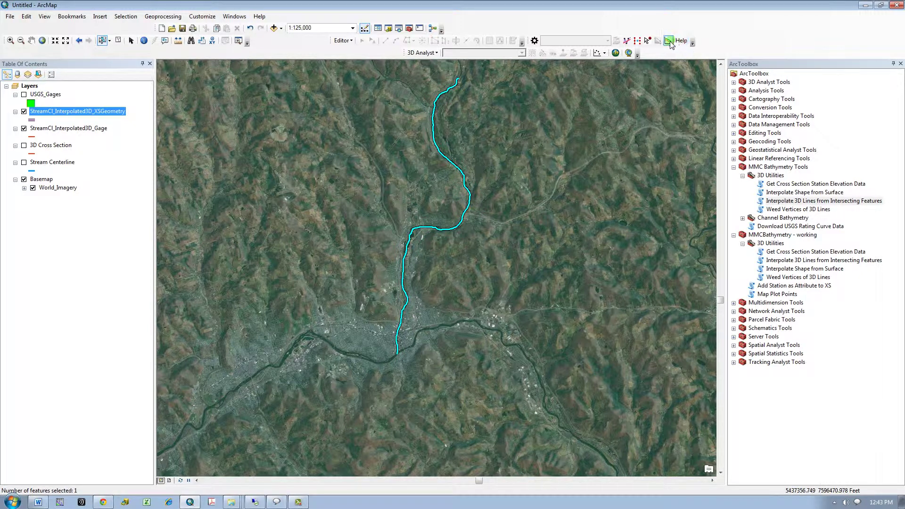
{"action": "left_click", "coordinate": [38, 74]}
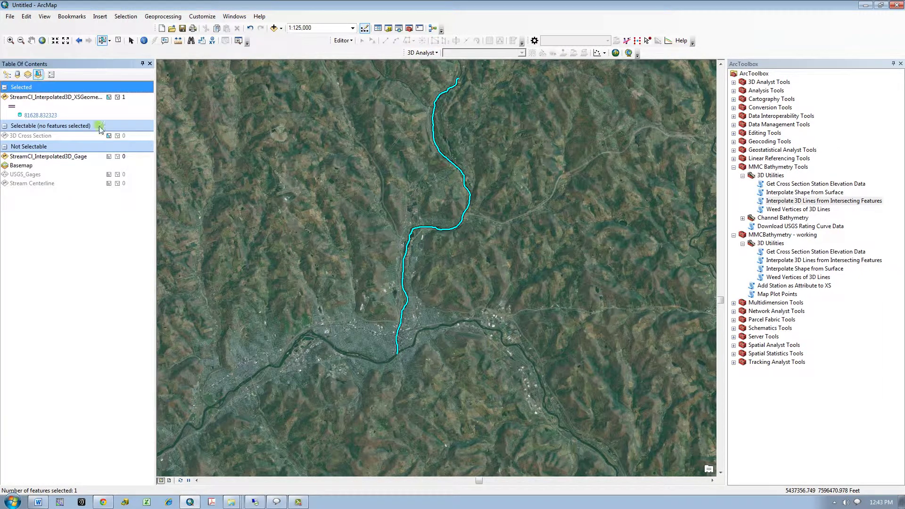
{"action": "left_click", "coordinate": [61, 157]}
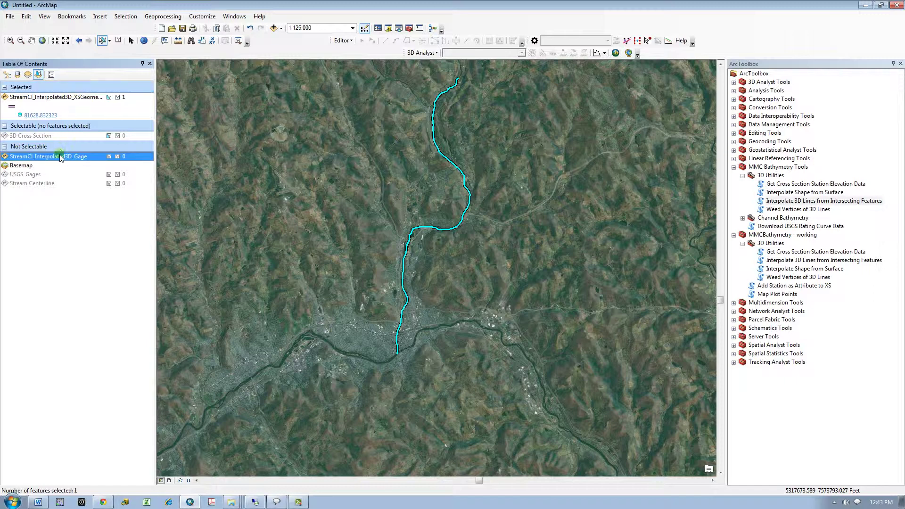
{"action": "left_click", "coordinate": [114, 159]}
{"action": "left_click", "coordinate": [8, 74]}
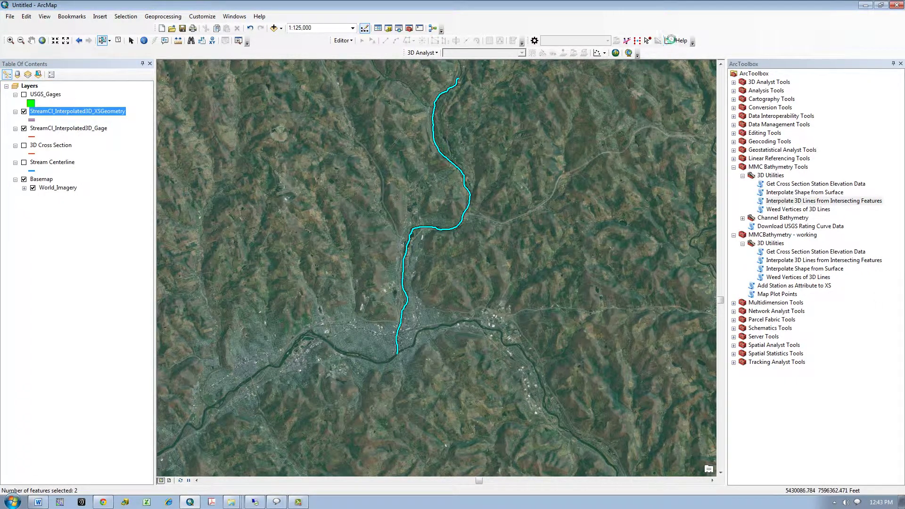
{"action": "left_click", "coordinate": [669, 41]}
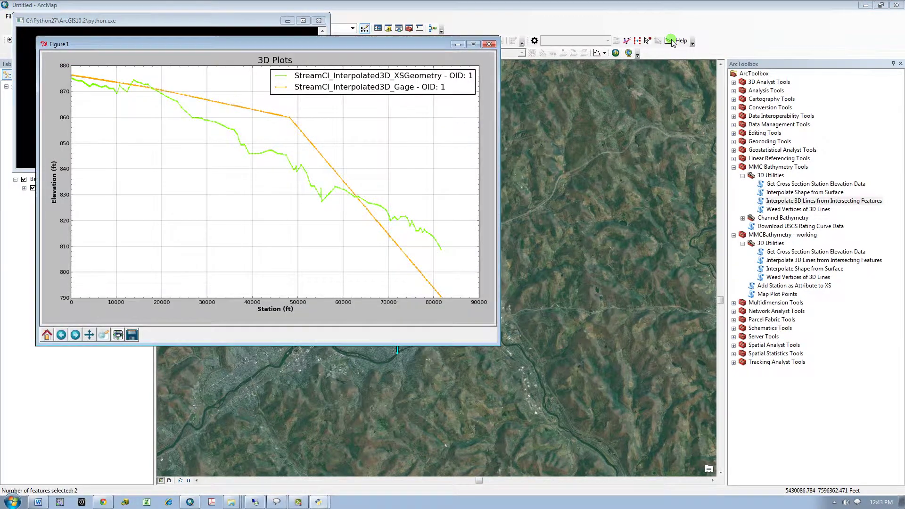
{"action": "left_click", "coordinate": [458, 272]}
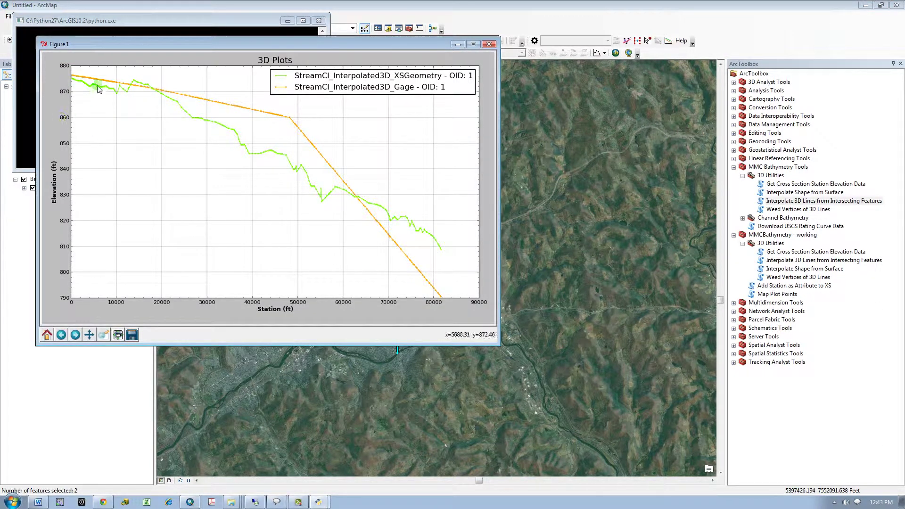